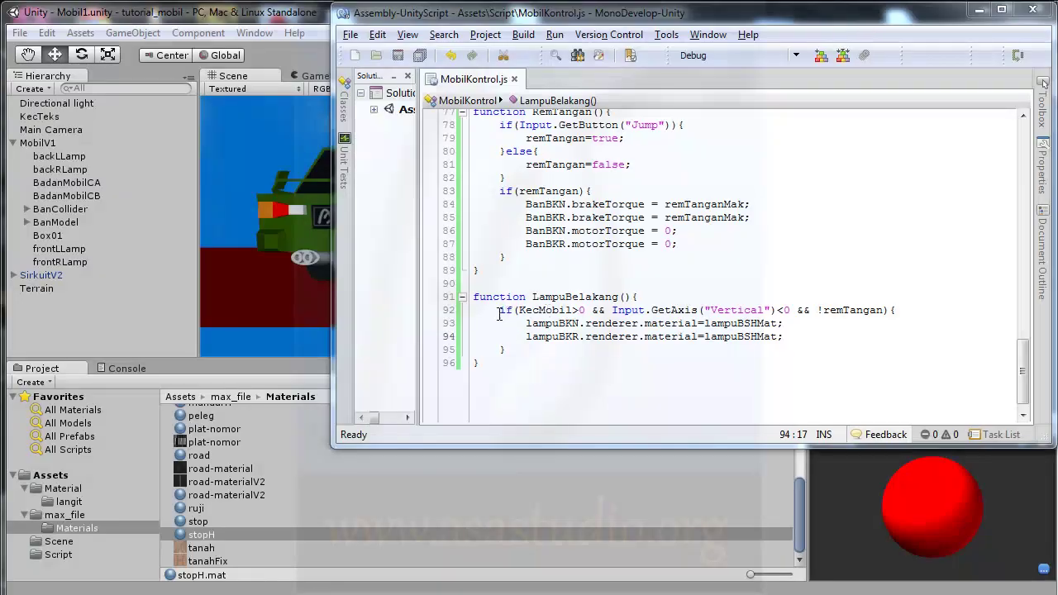
Duplicate the LampuBelakang if block as an else branch after its closing brace.
left_click(499, 311)
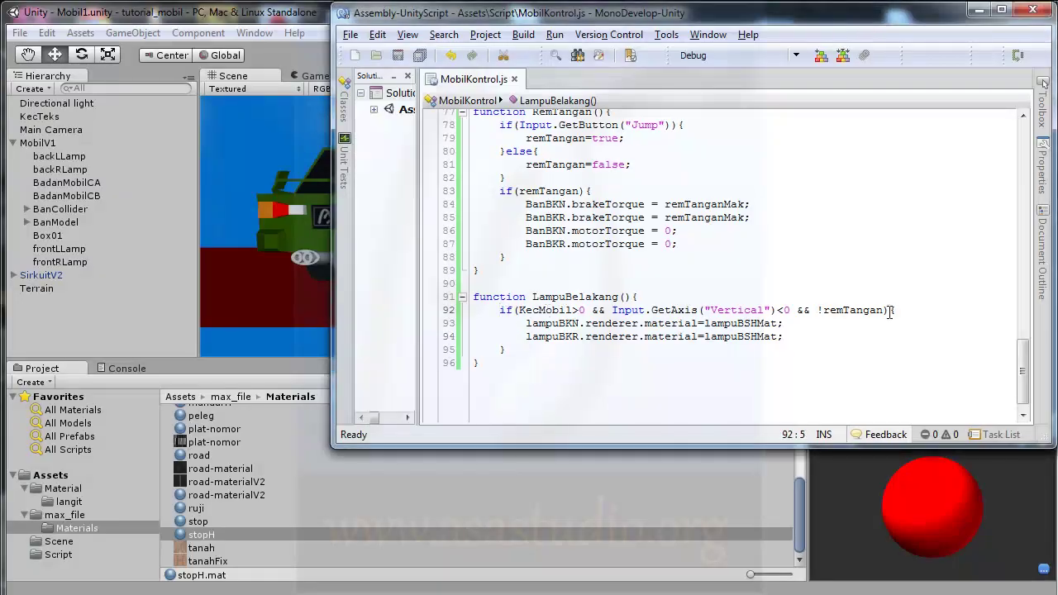
left_click_drag(506, 350, 499, 311)
key("ctrl+c")
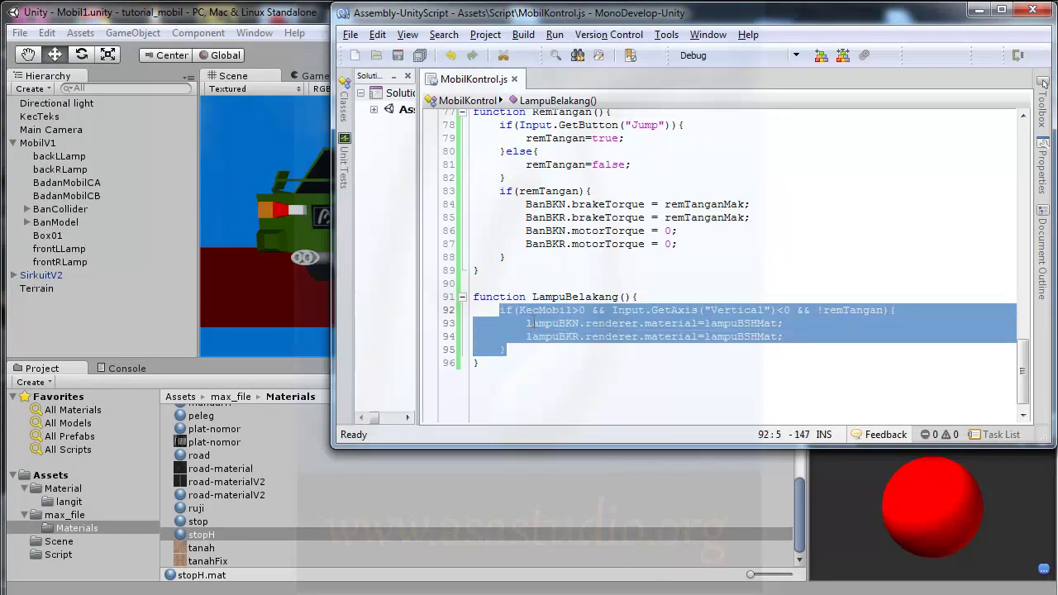
left_click(519, 352)
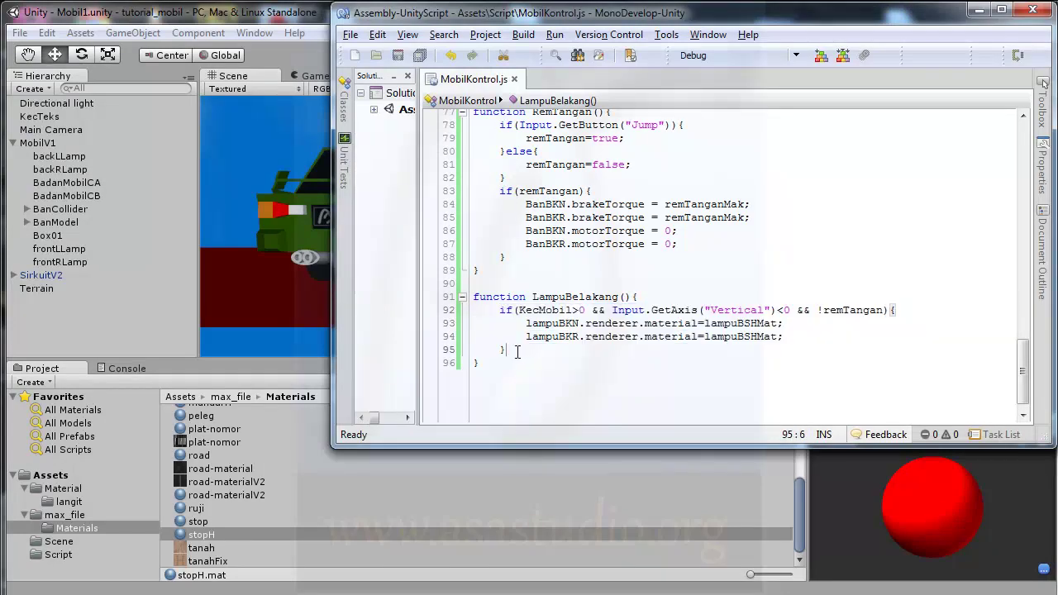
type("else")
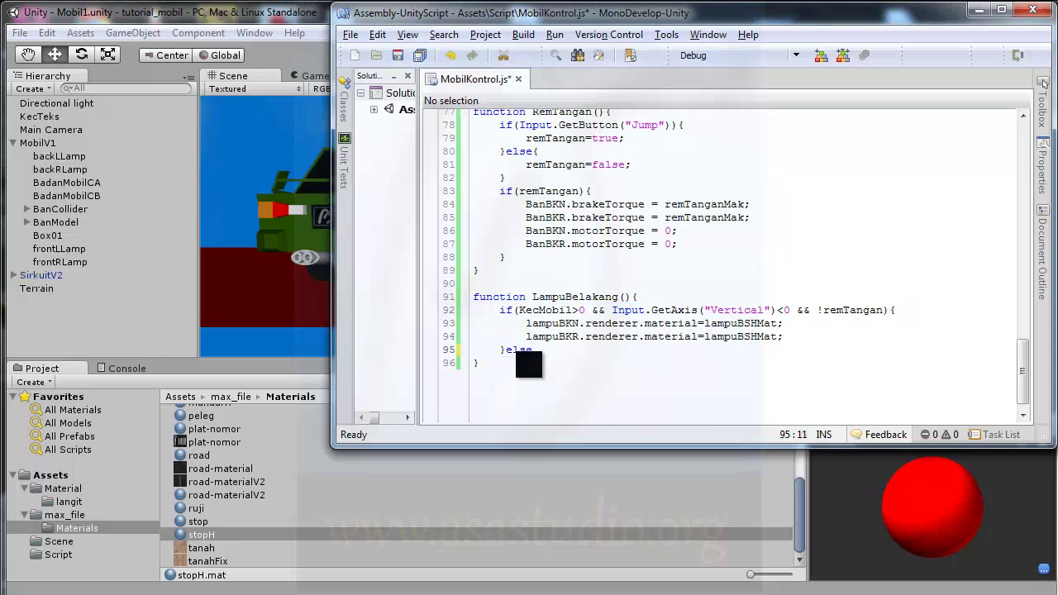
key("ctrl+v")
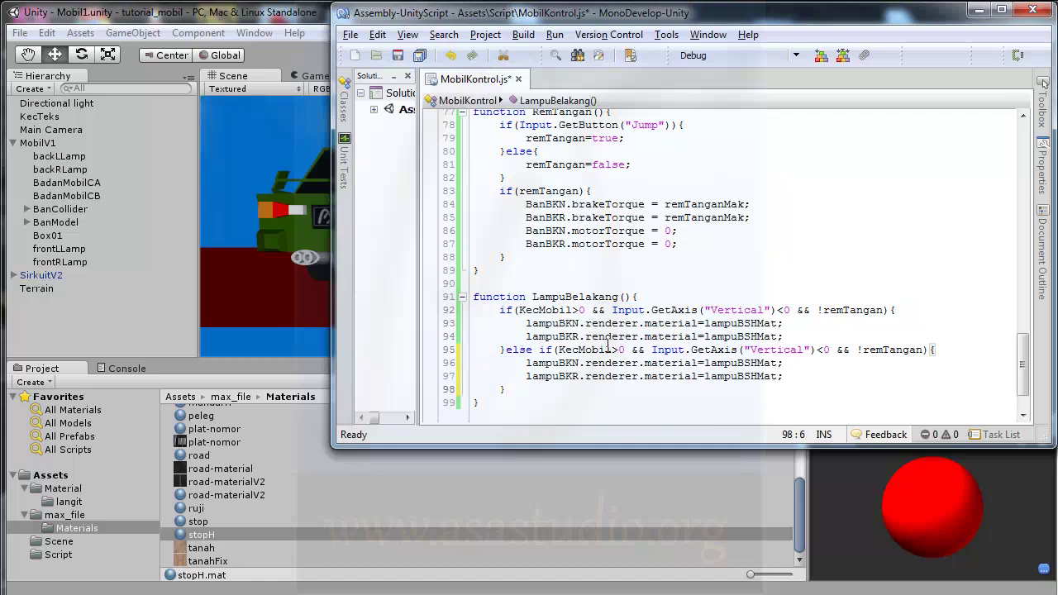
Change the new branch's conditions to KecMobil<0 and Vertical>0, then save the script.
left_click(611, 348)
key("shift+Right")
type("<")
key("Right")
key("Right")
key("Right")
key("Right")
key("Right")
key("Right")
key("Right")
key("Right")
key("Right")
key("shift+Left")
type(">")
key("Right")
left_click(896, 349)
left_click(397, 55)
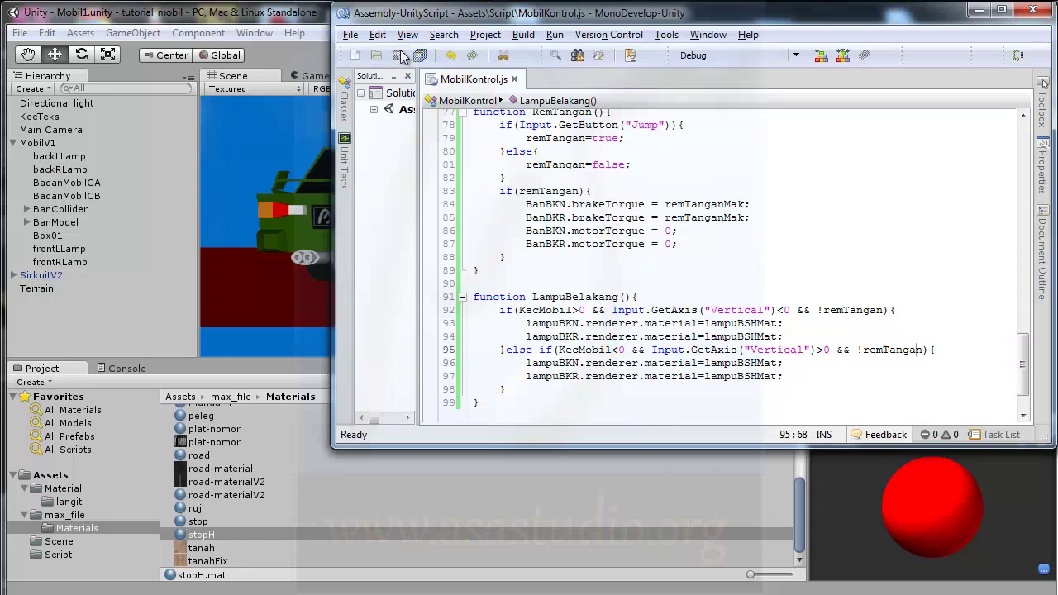
Test-drive the car in play mode, accelerating then slowing down to check the red rear lamps, then stop.
left_click(315, 18)
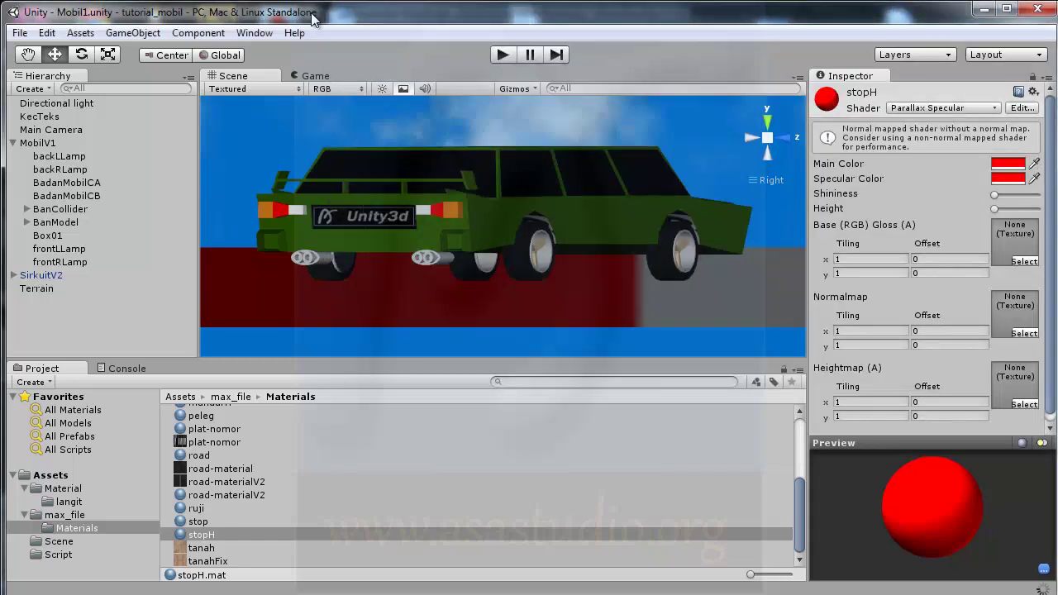
left_click(508, 54)
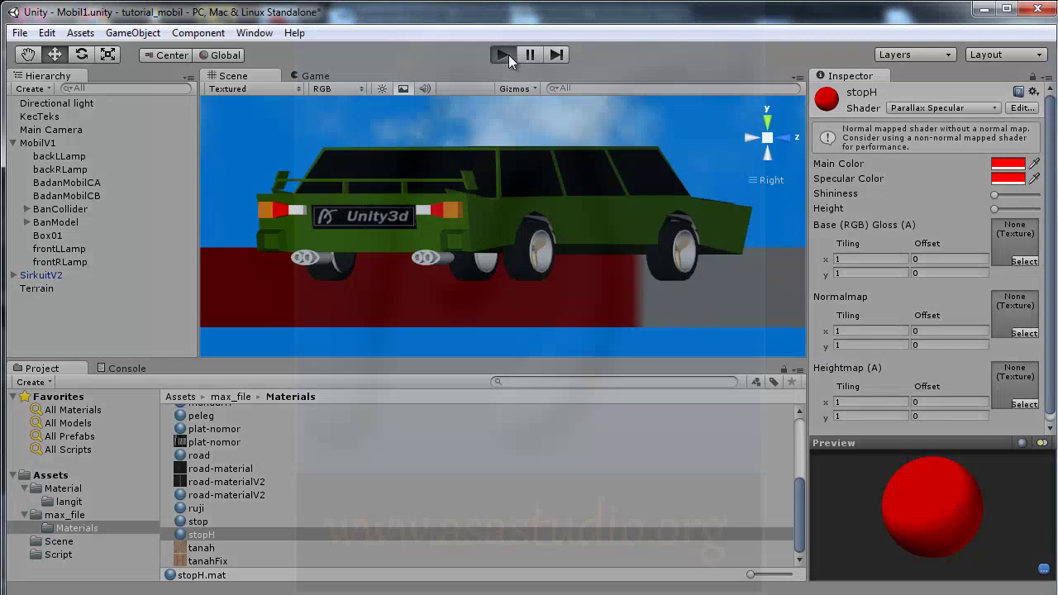
key("Up")
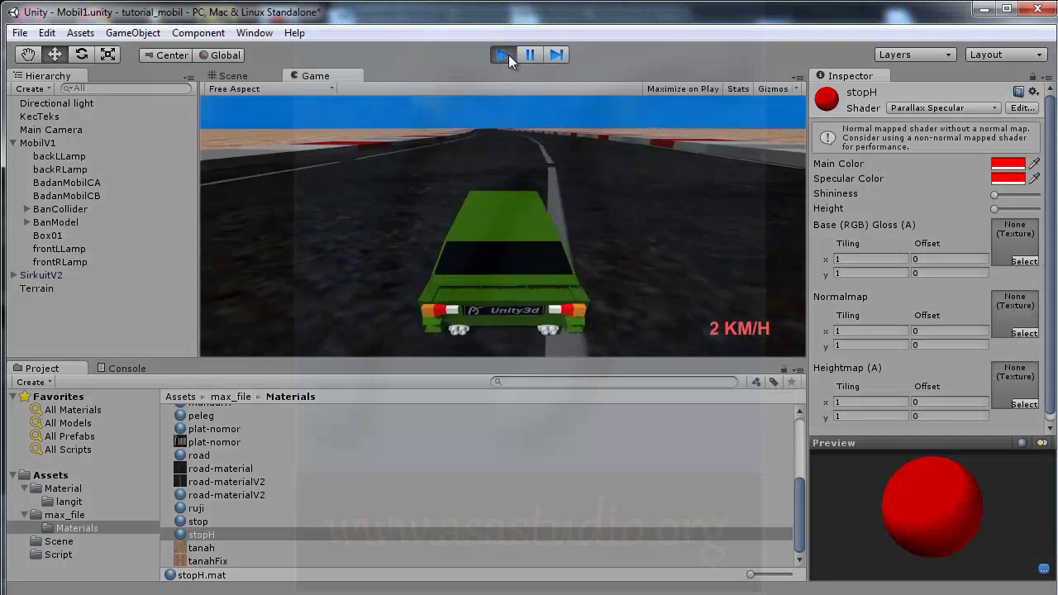
key("Up")
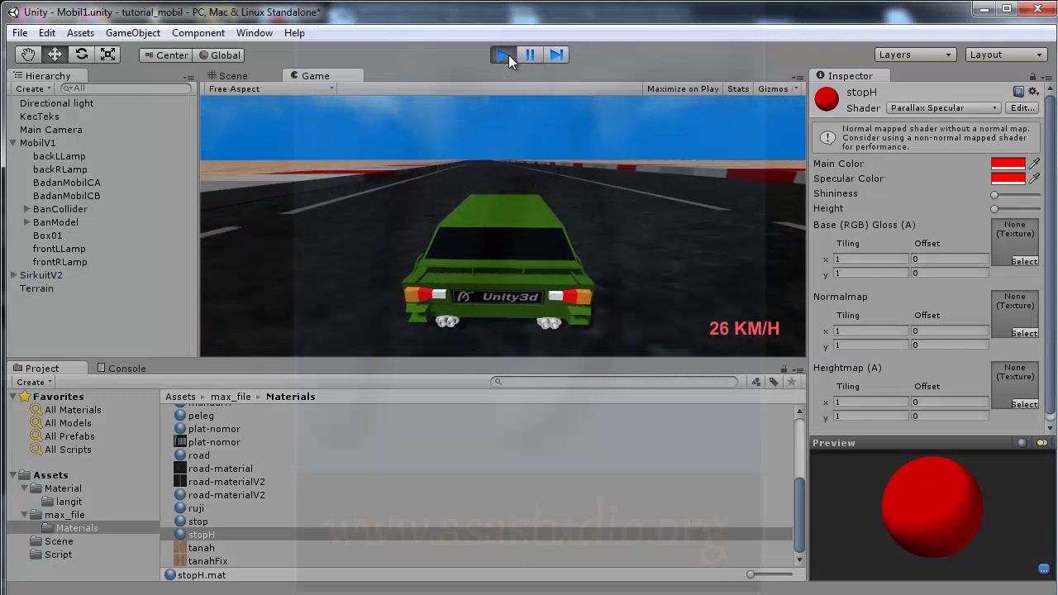
key("Down")
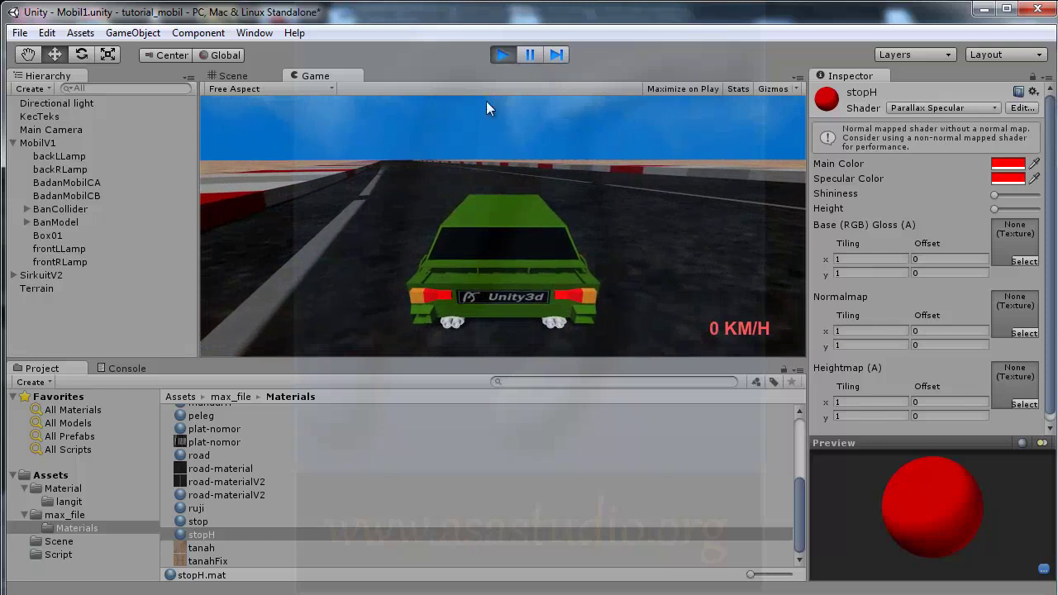
left_click(501, 57)
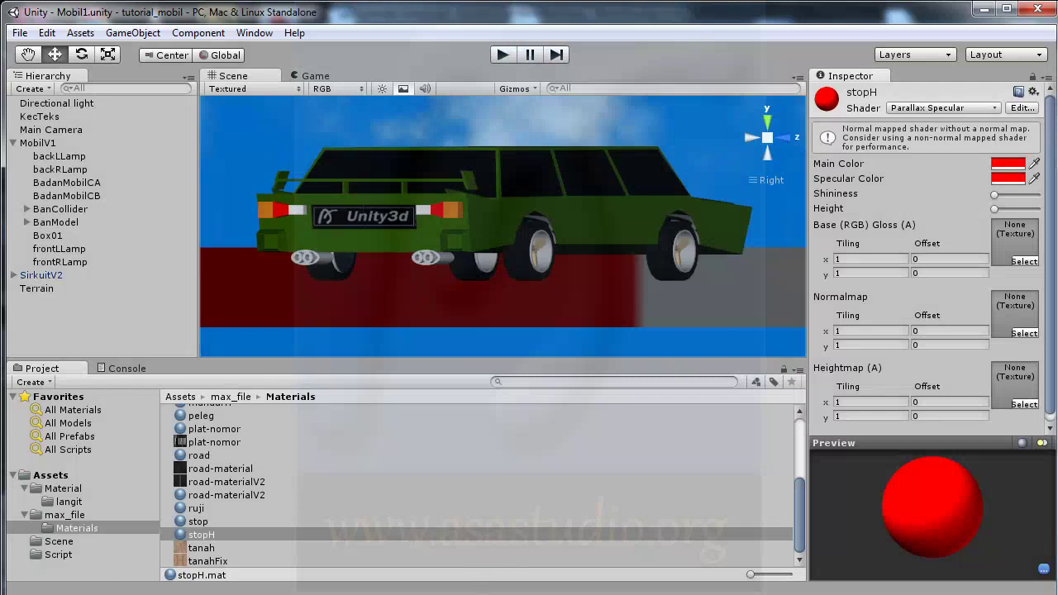
Paste a duplicate of the else-if block below the original.
key("alt+Tab")
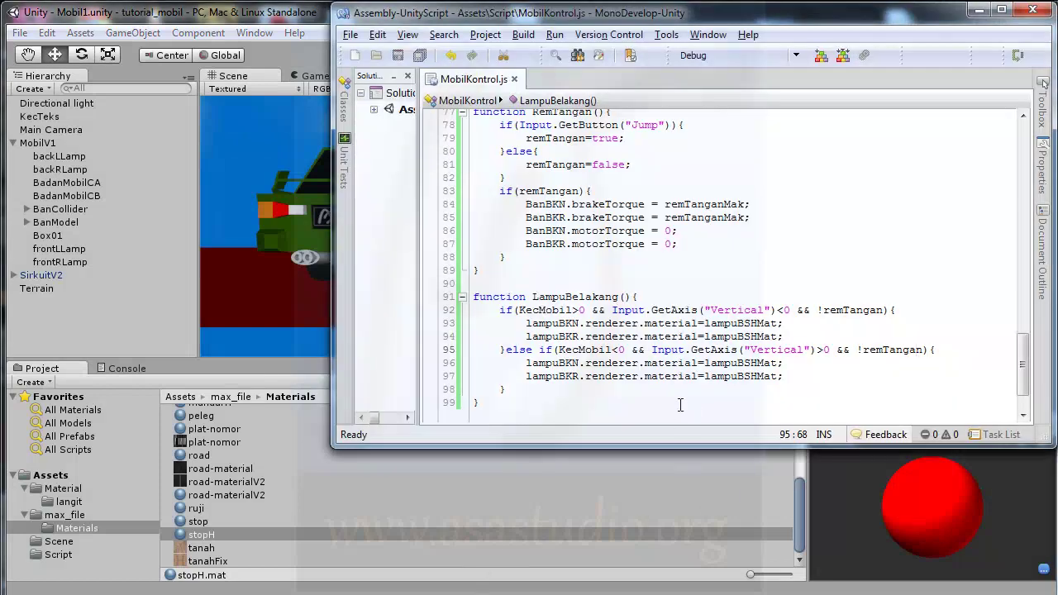
left_click_drag(510, 389, 508, 350)
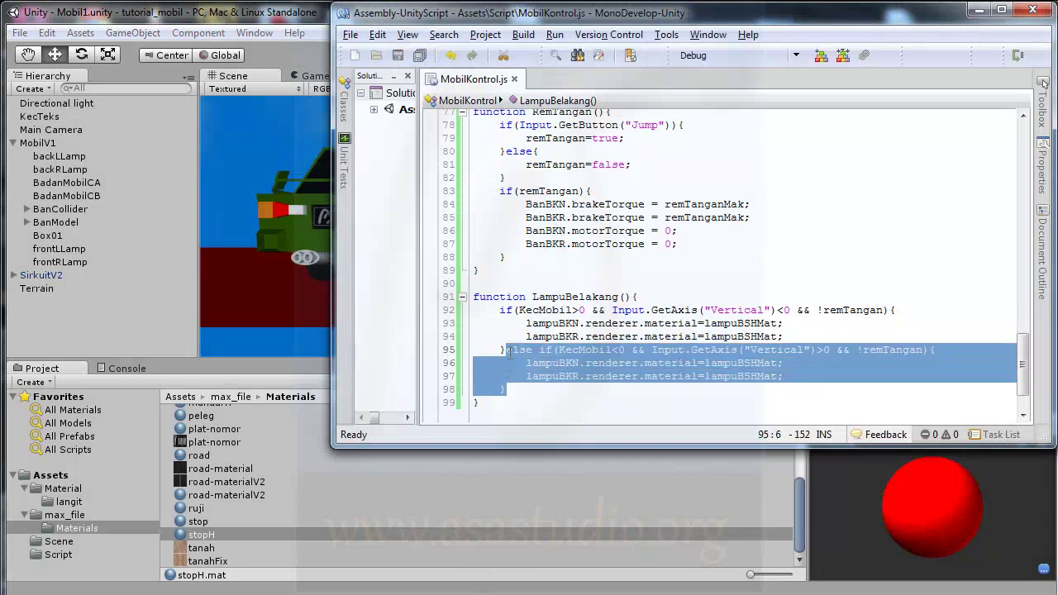
left_click(511, 389)
type("else if(KecMobil<0 && Input.GetAxis(\"Vertical\")>0 && !remTangan){ \t\tlampuBKN.renderer.material=lampuBSHMat; \t\tlampuBKR.renderer.material=lampuBSHMat; \t}")
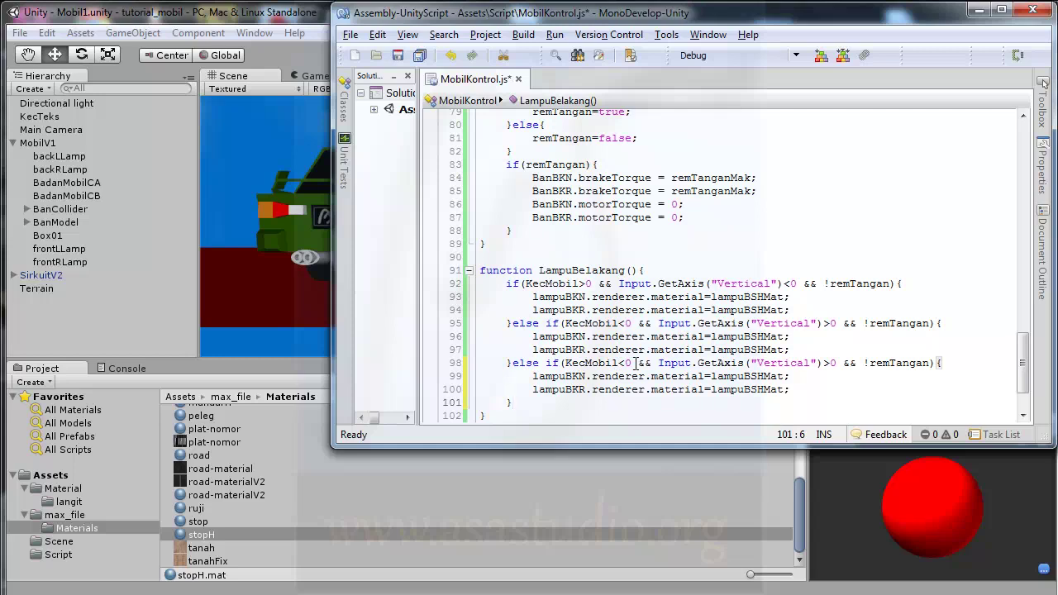
Make the copy test Vertical<0 and use lampuBMHMat on both lamps, then save.
left_click(828, 363)
double_click(827, 365)
type("<")
left_click(754, 376)
key("shift+Right")
type("M")
key("Down")
key("shift+Left")
type("M")
left_click(420, 55)
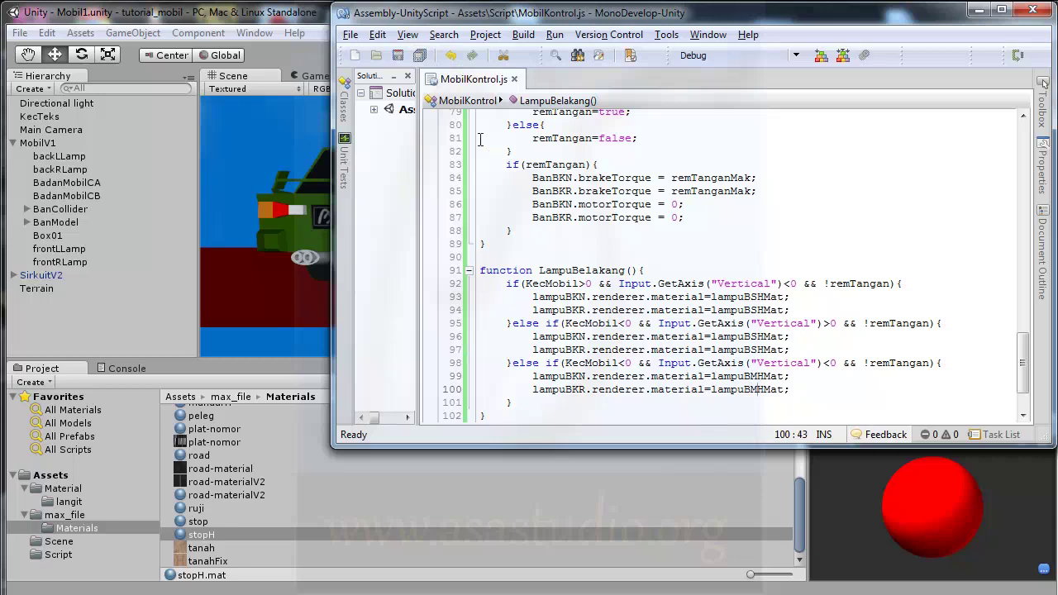
Run the game in Unity to try the updated rear lamps, then stop it.
left_click(300, 19)
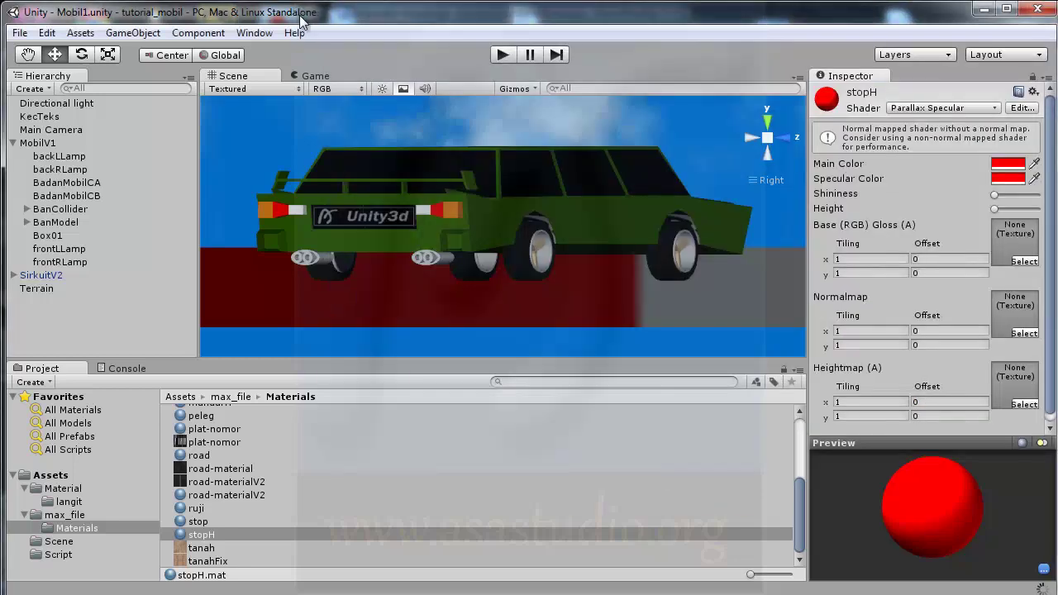
left_click(498, 55)
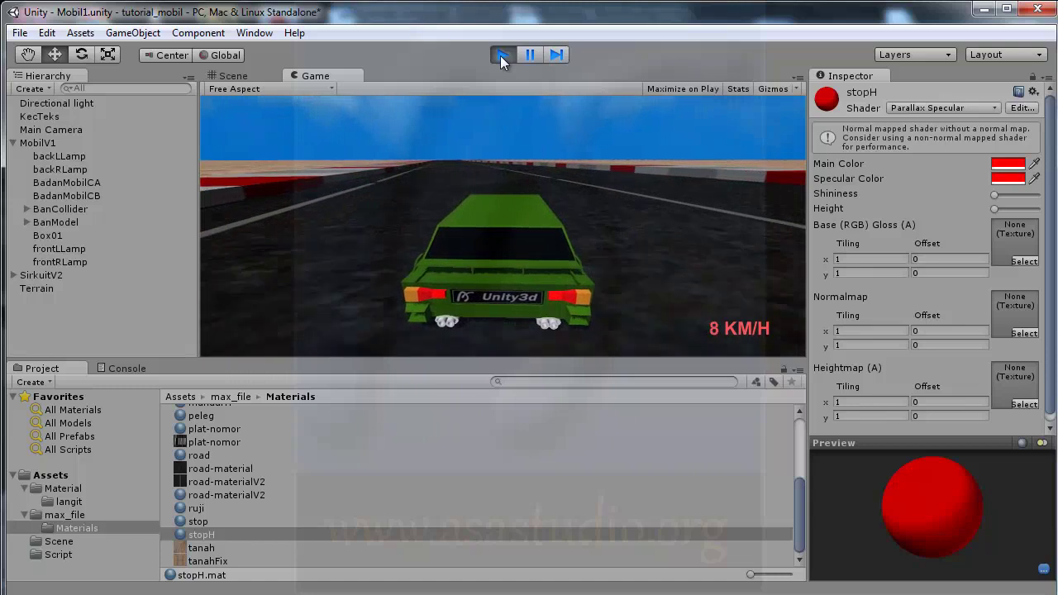
left_click(500, 55)
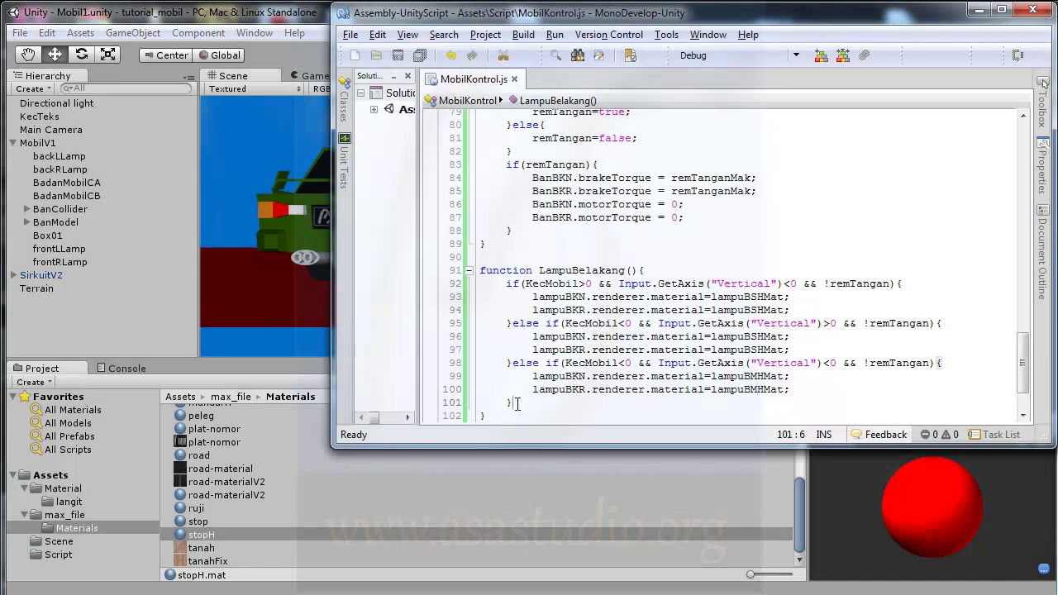
Add another copy of the branch and reduce its condition to just !remTangan.
left_click_drag(517, 404, 512, 364)
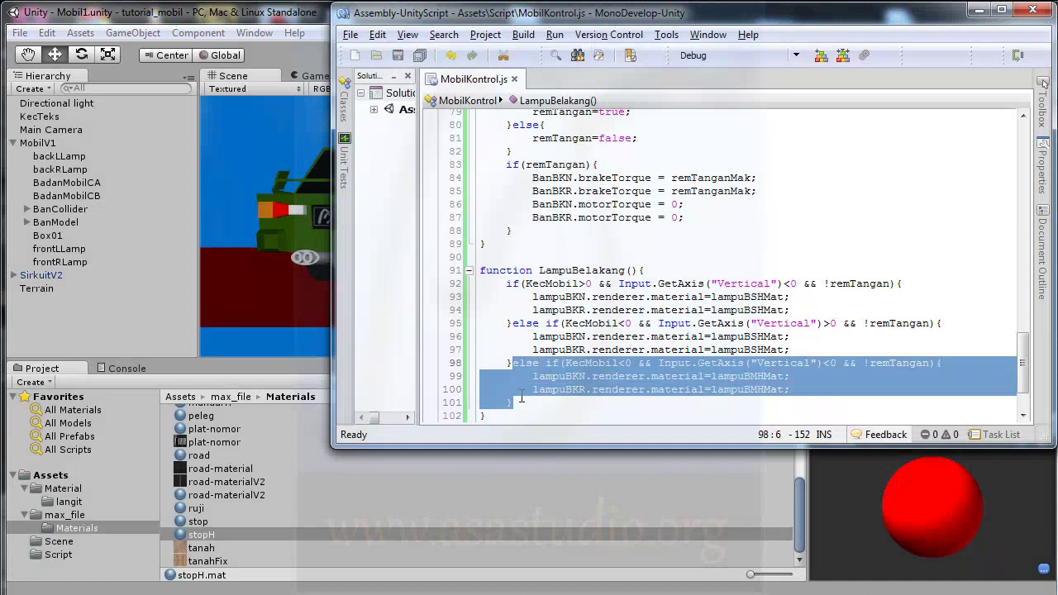
left_click(518, 403)
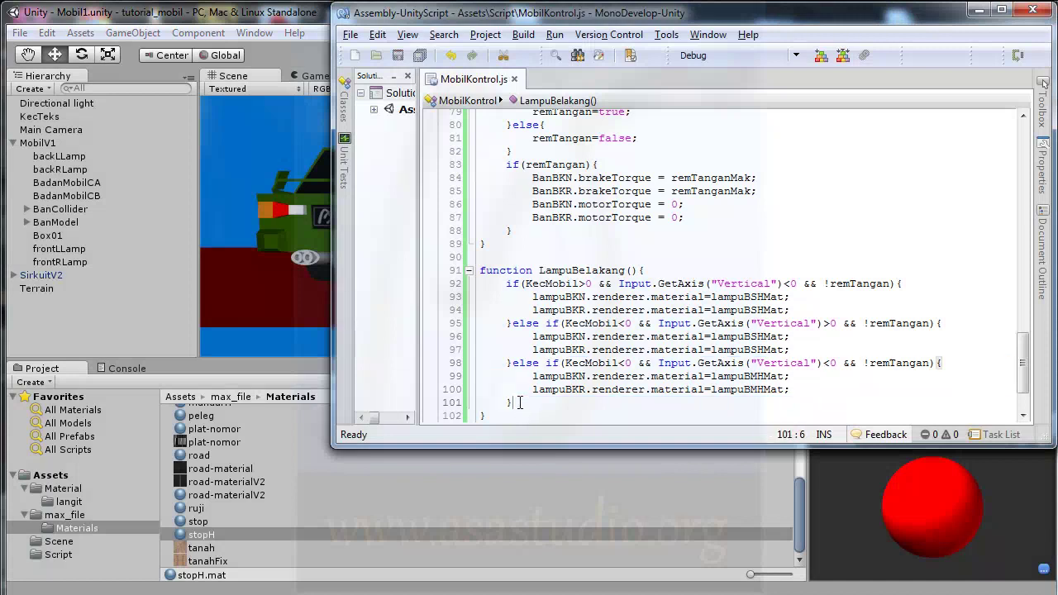
type("else if(KecMobil<0 && Input.GetAxis(\"Vertical\")<0 && !remTangan){ \t\tlampuBKN.renderer.material=lampuBMHMat; \t\tlampuBKR.renderer.material=lampuBMHMat; \t}")
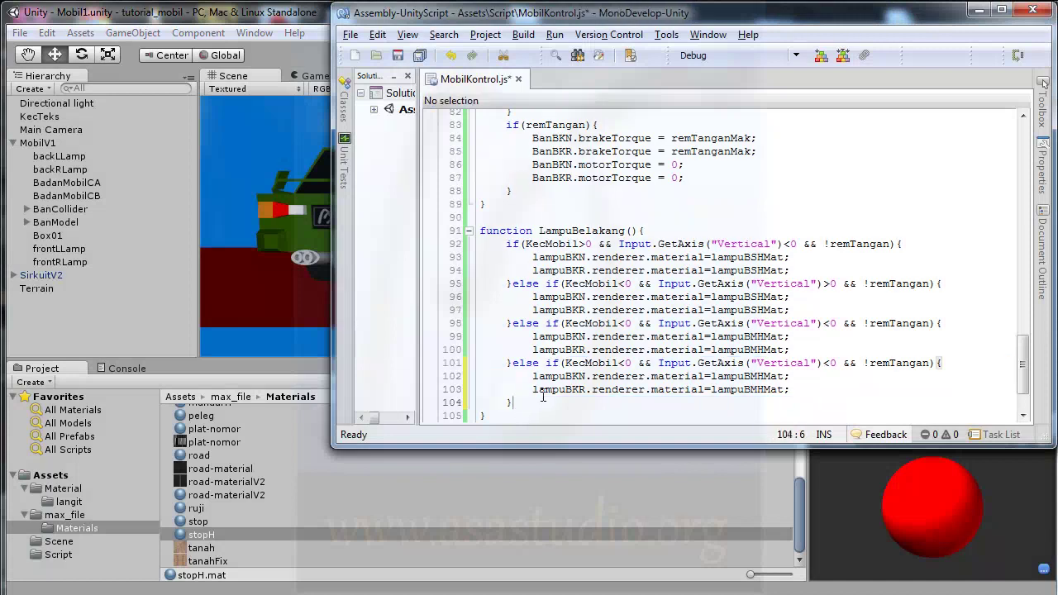
mouse_move(541, 364)
left_mouse_down()
mouse_move(901, 361)
mouse_move(865, 362)
left_mouse_up()
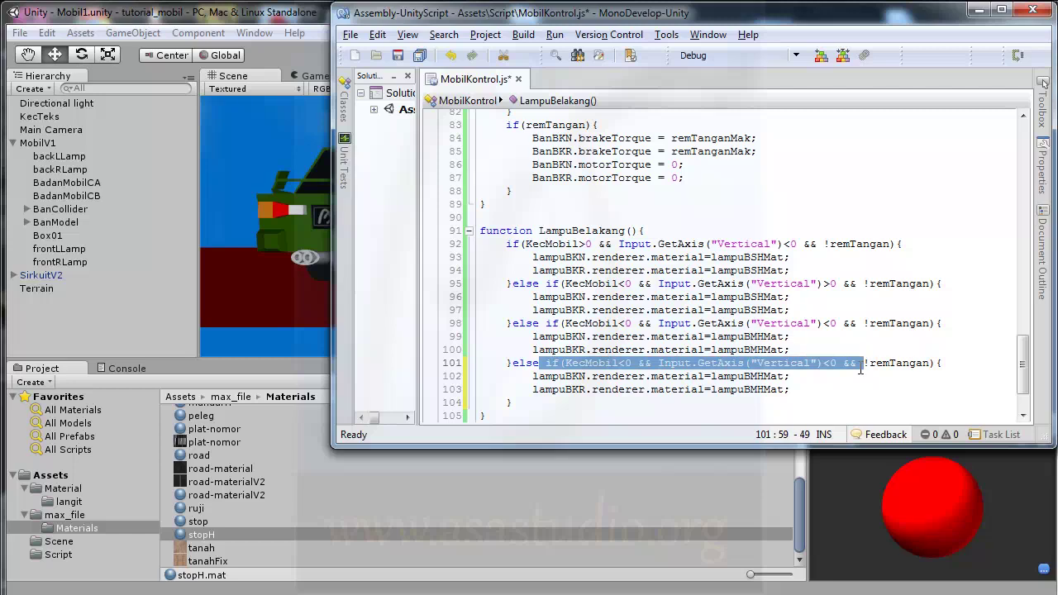
left_click(862, 368)
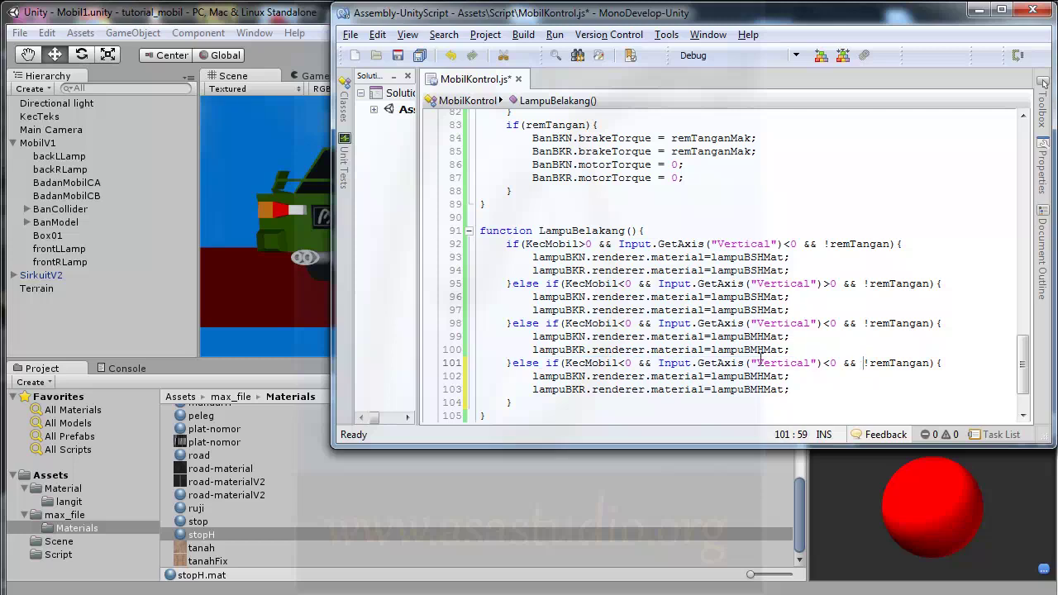
left_click(567, 365, "shift")
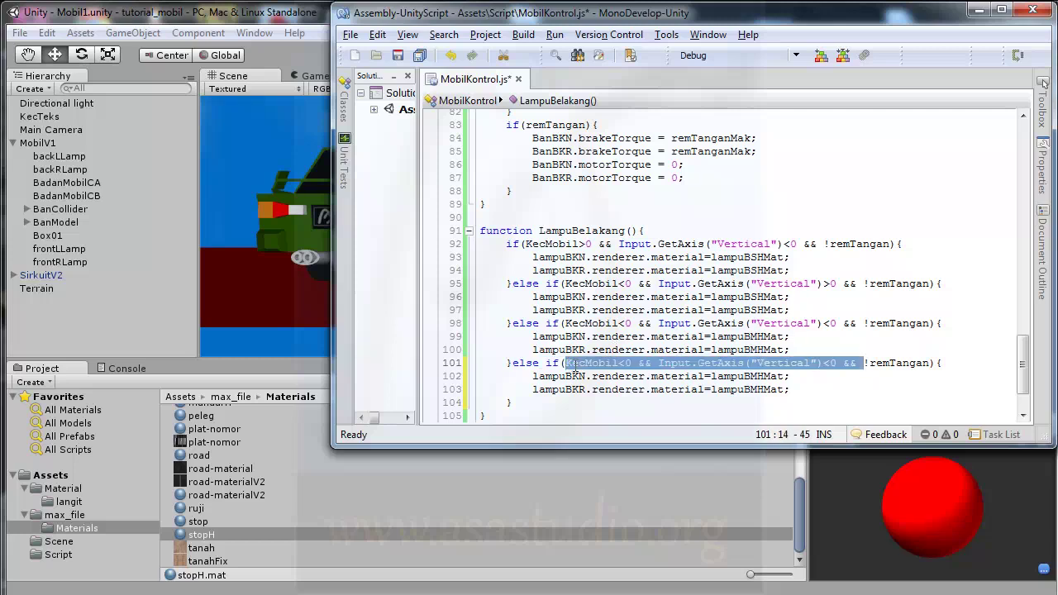
key("Delete")
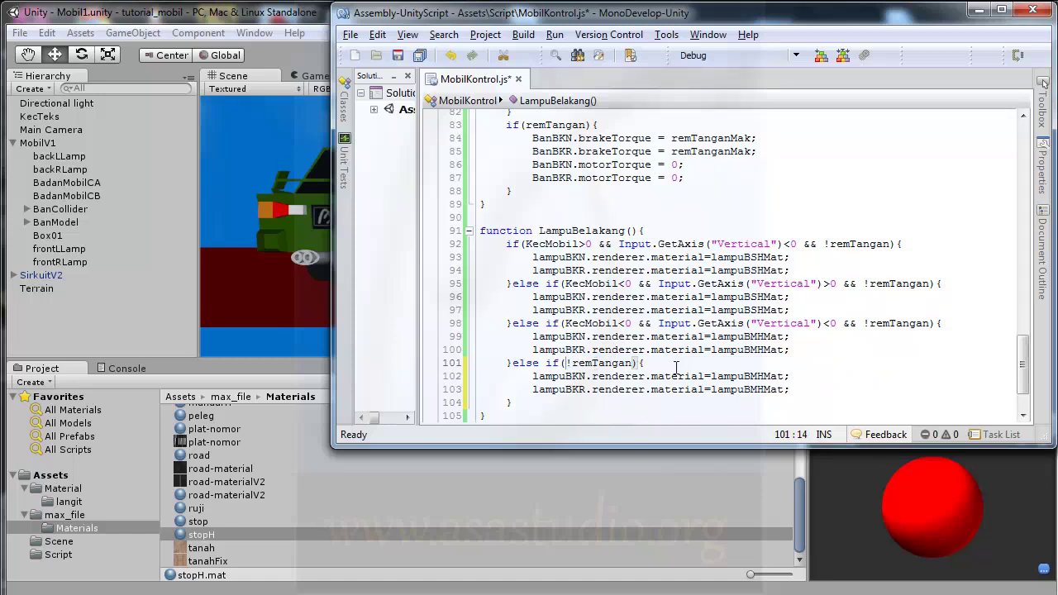
Switch both lamps in that branch to lampuBMMat and save the script.
left_click(759, 376)
key("Delete")
key("Delete")
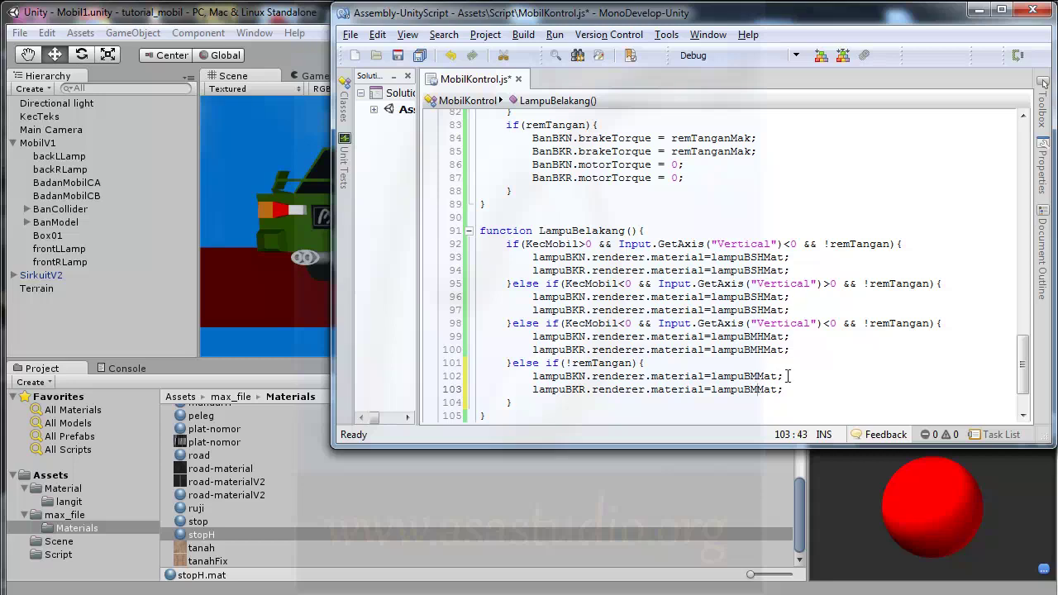
key("shift+Left")
left_click(789, 386)
left_click(416, 54)
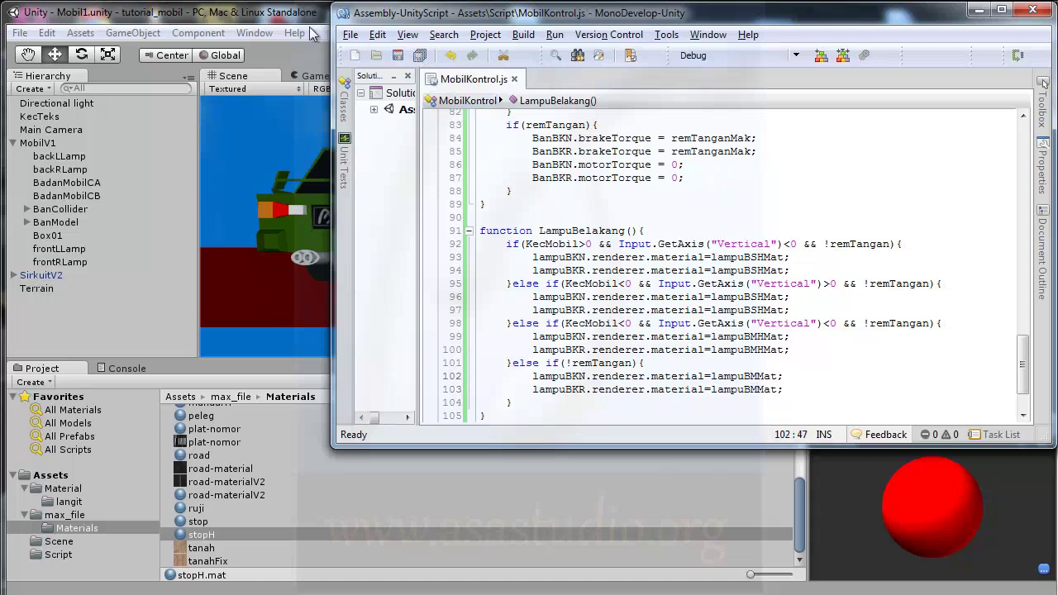
Start play mode, drive forward, then reverse to watch the rear lamps change.
left_click(313, 33)
left_click(502, 55)
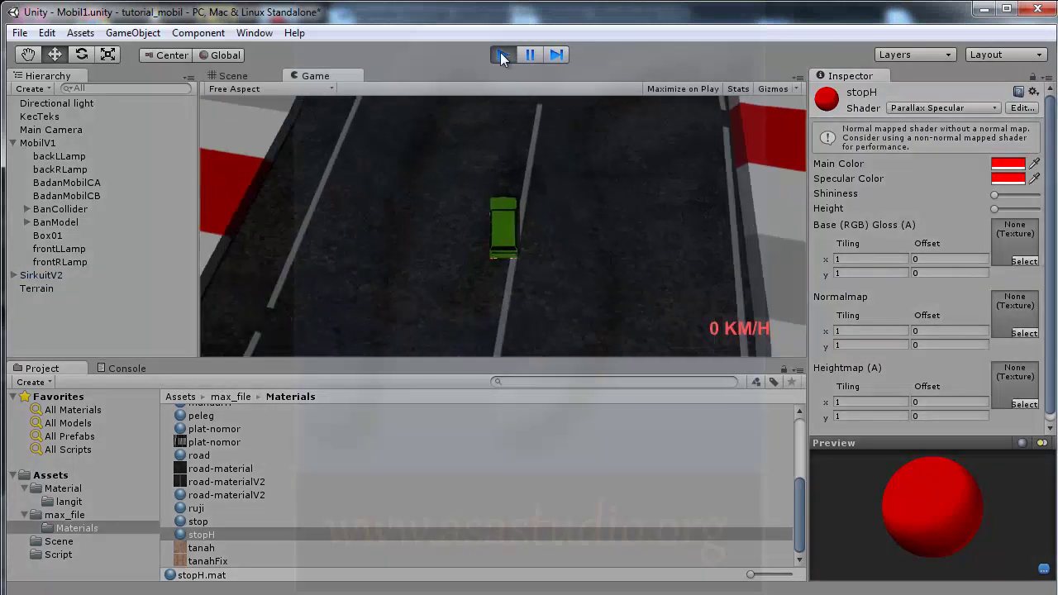
key("Up")
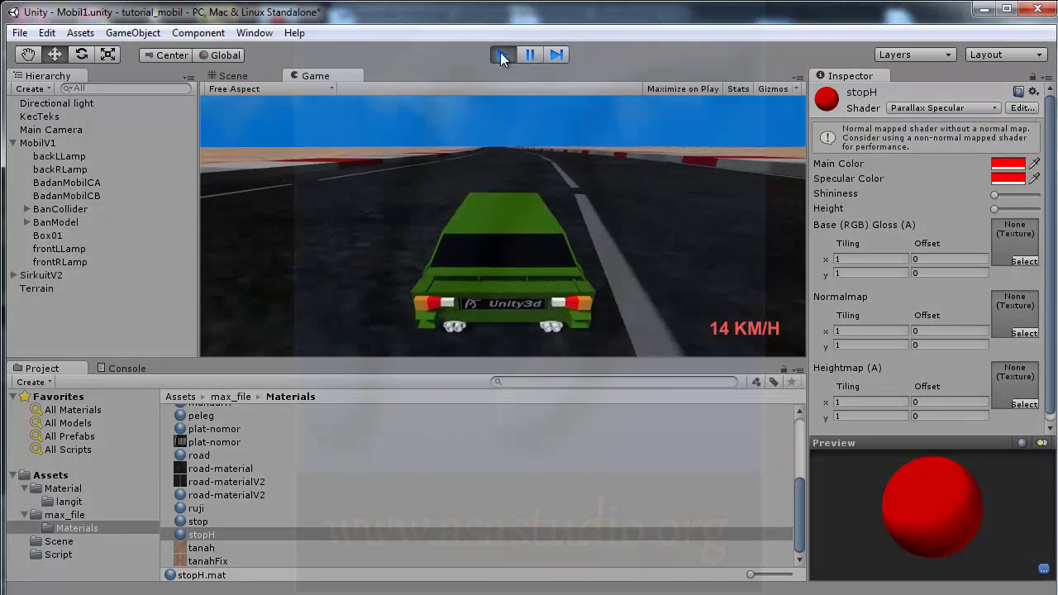
key("Down")
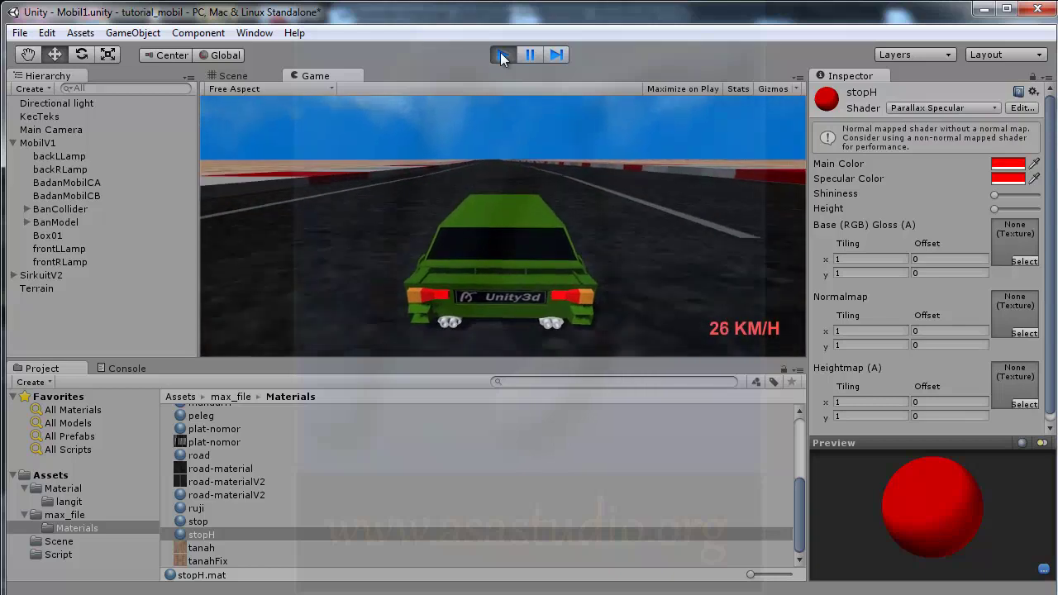
key("Down")
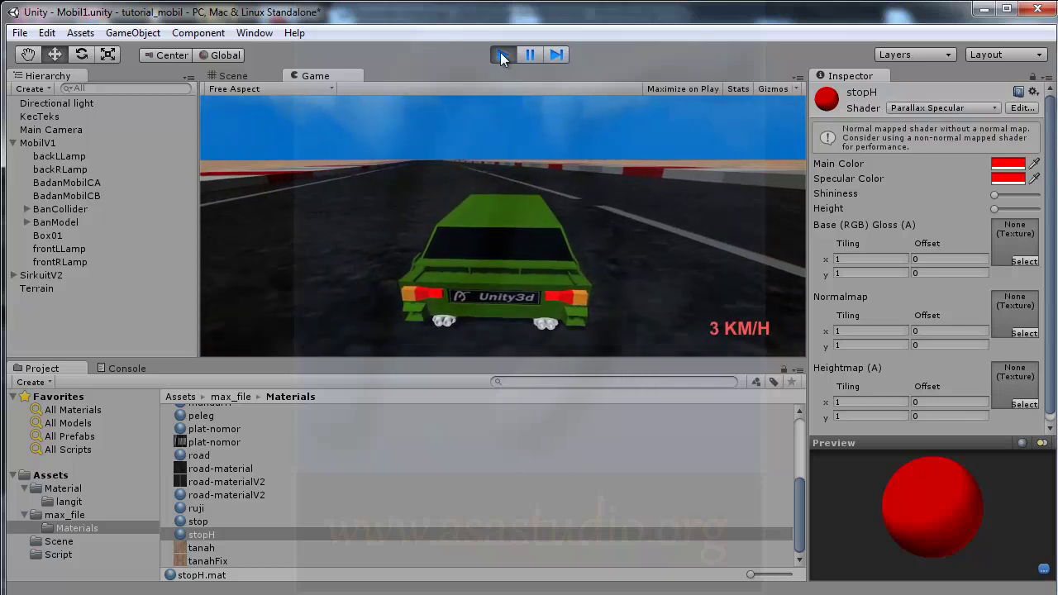
key("Up")
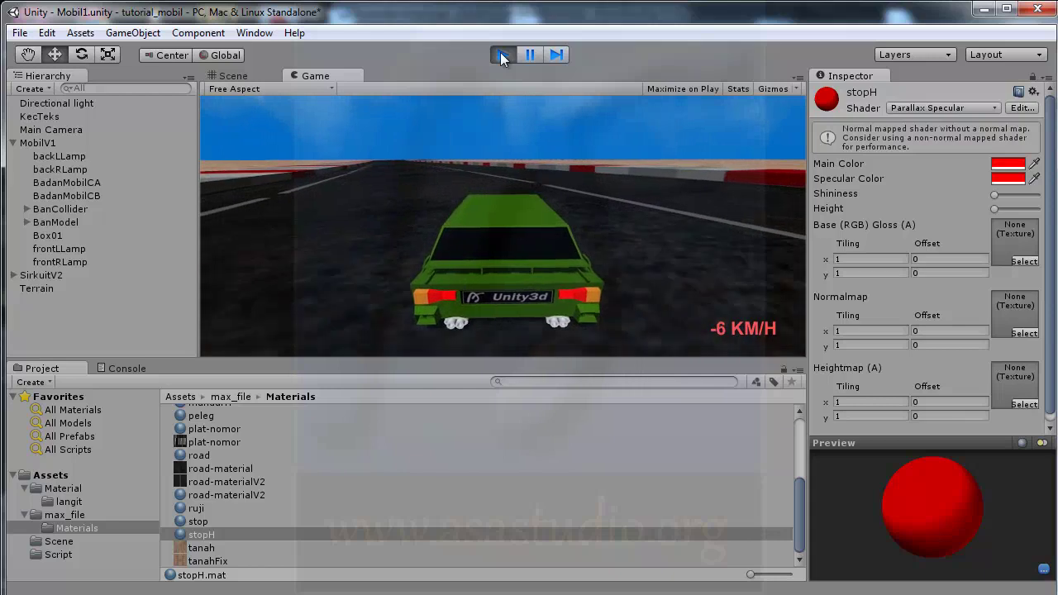
key("Up")
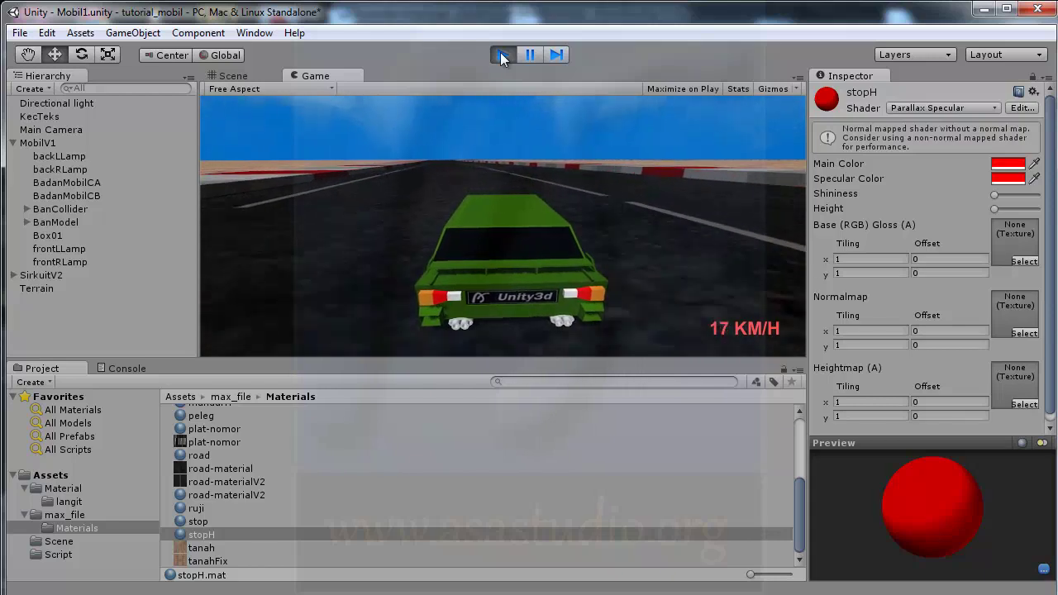
key("Up")
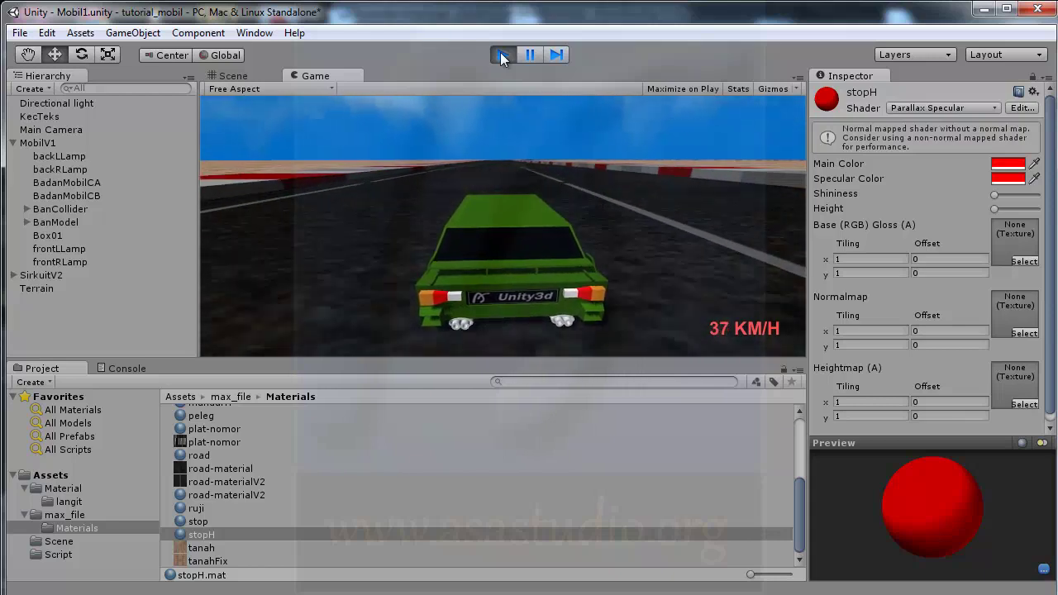
Brake, steer and accelerate again while watching the lamps, then stop the game.
key("Down")
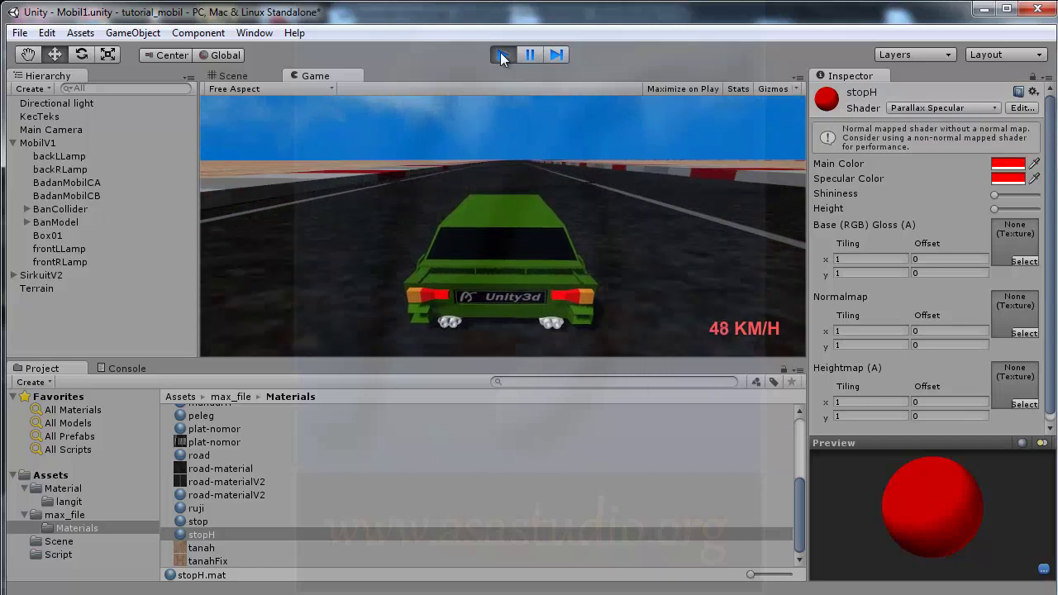
key("Up")
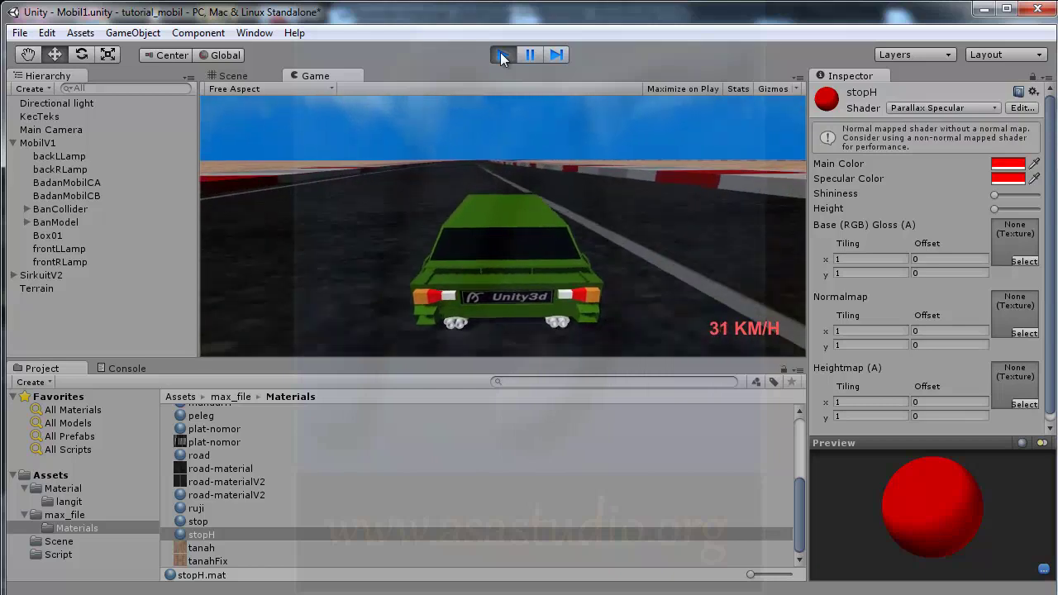
key("Down")
key("Up")
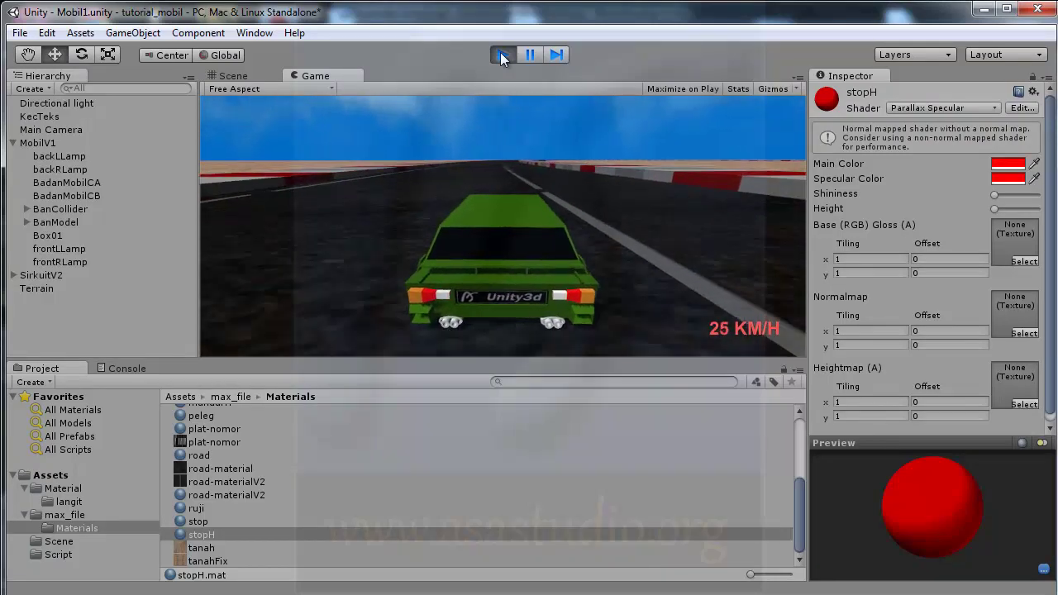
key("Up")
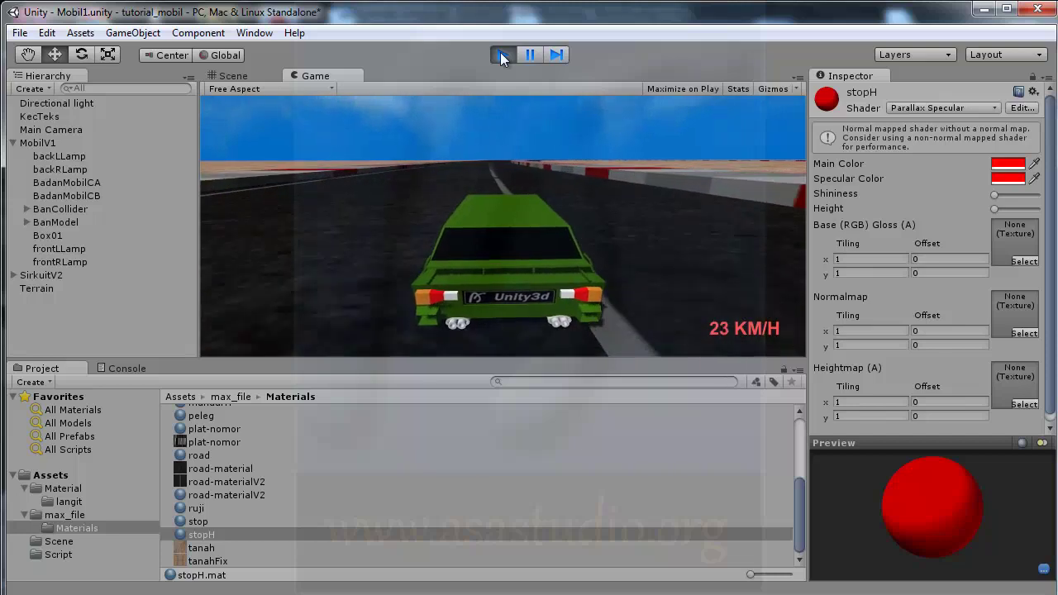
key("Up")
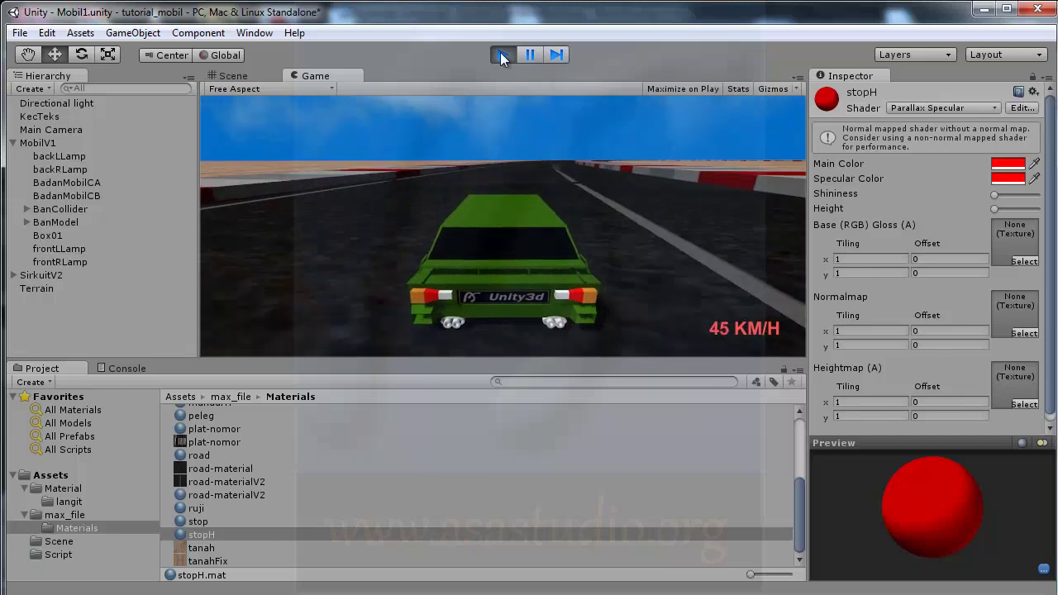
key("Up")
key("Down")
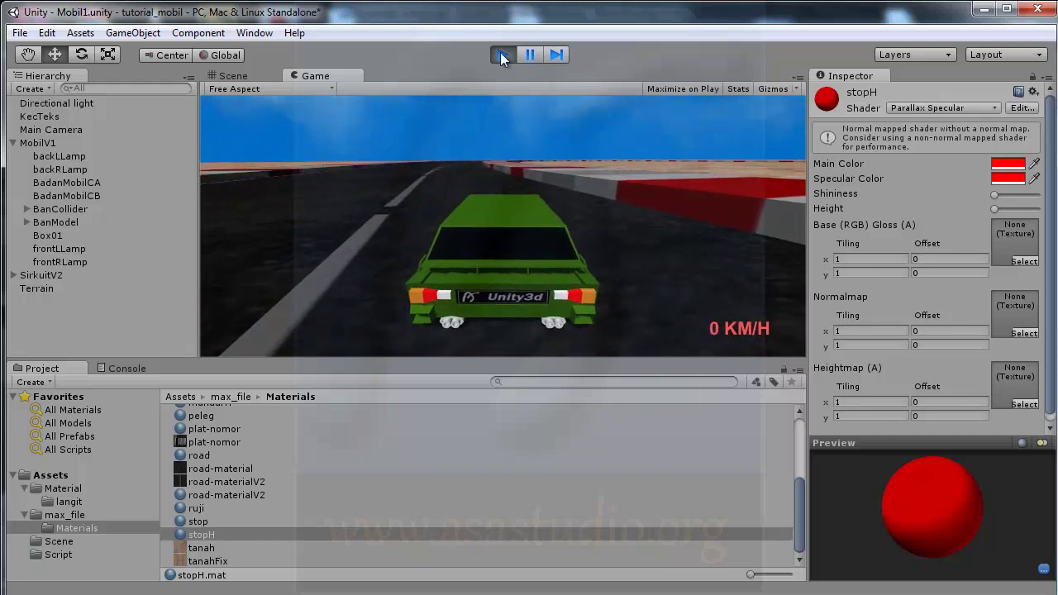
key("Up")
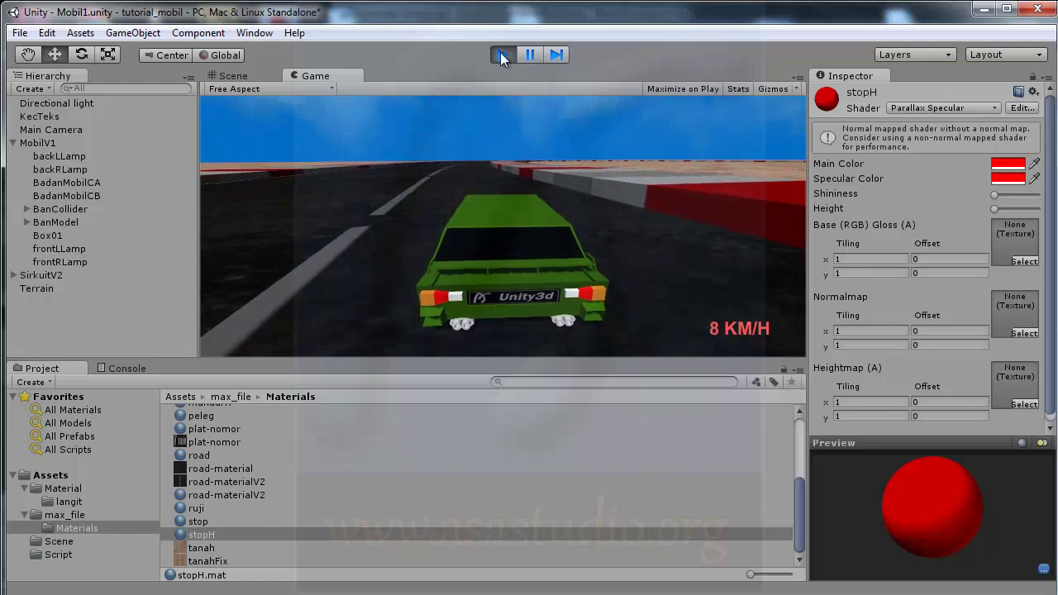
key("Up")
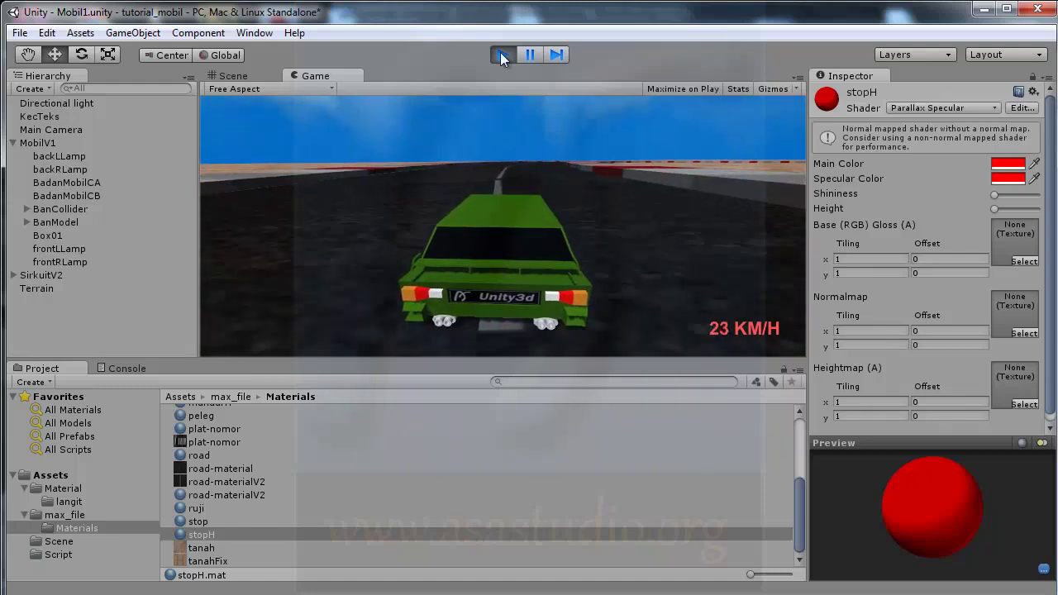
left_click(502, 55)
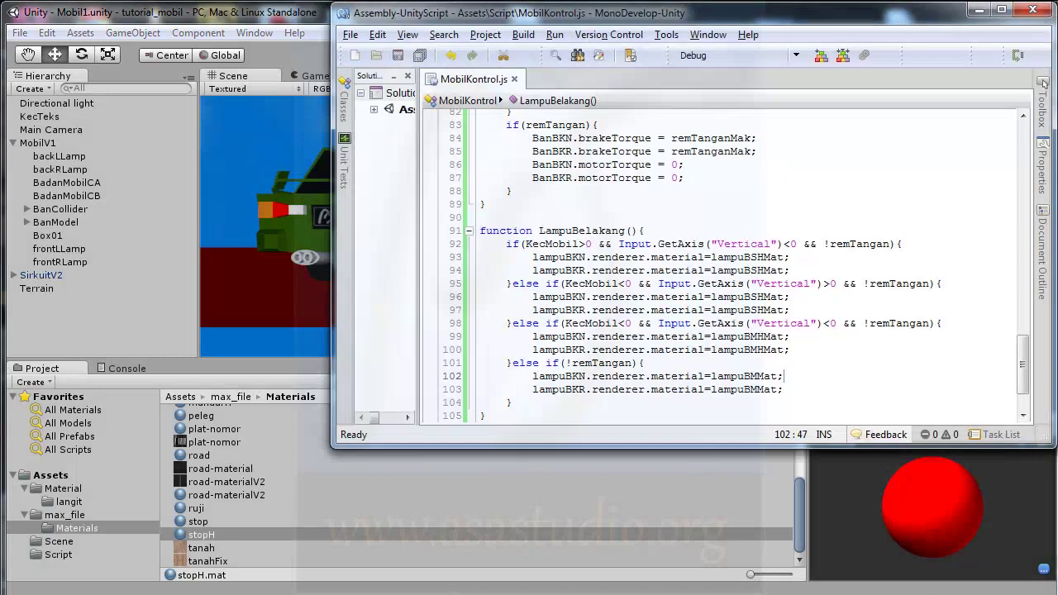
scroll(666, 301, "down", 2)
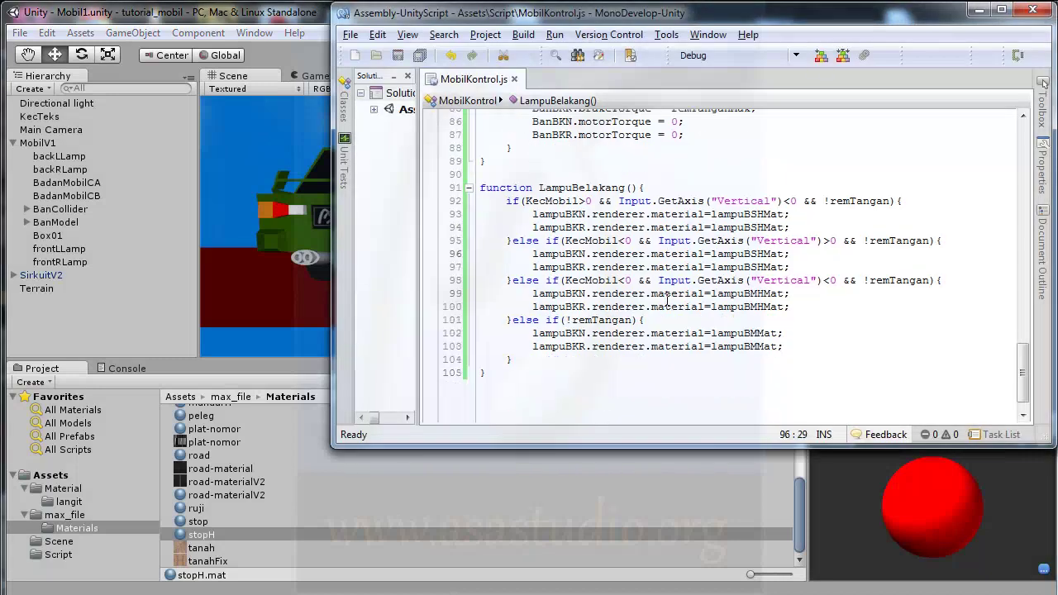
scroll(667, 301, "up", 3)
scroll(667, 301, "up", 1)
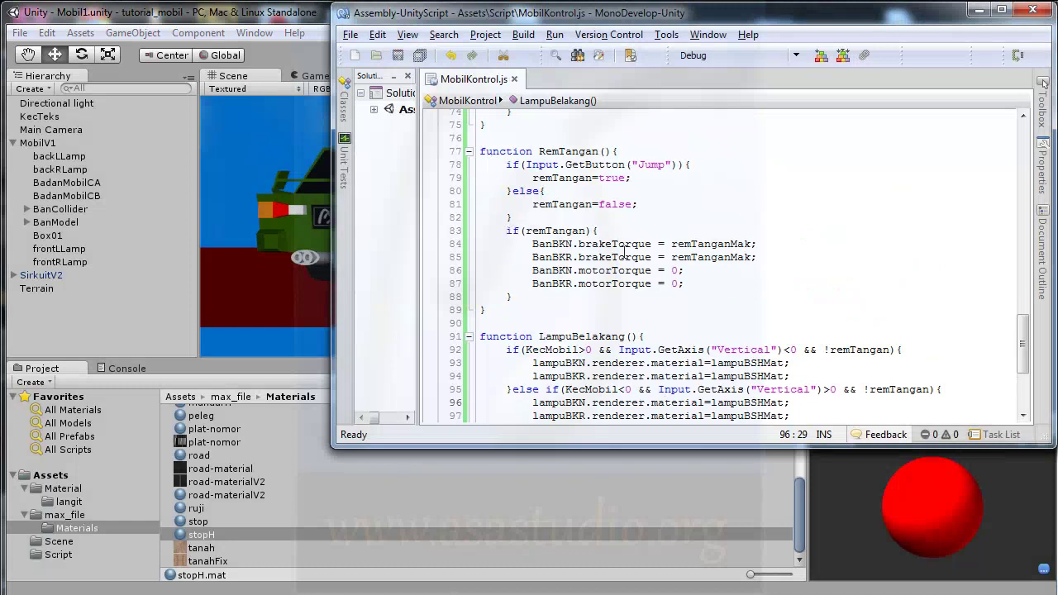
left_click(692, 282)
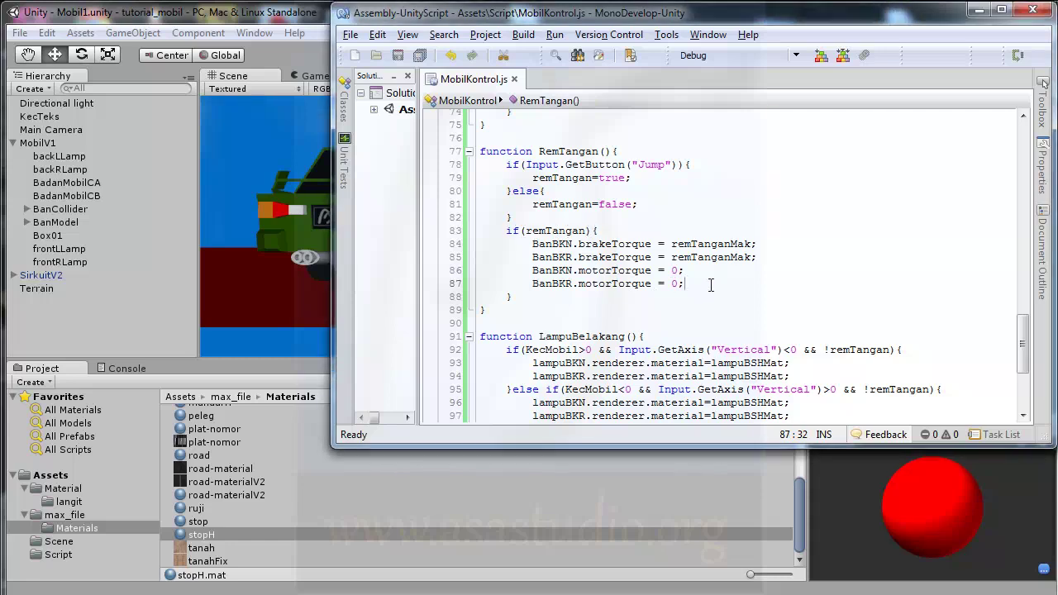
key("Return")
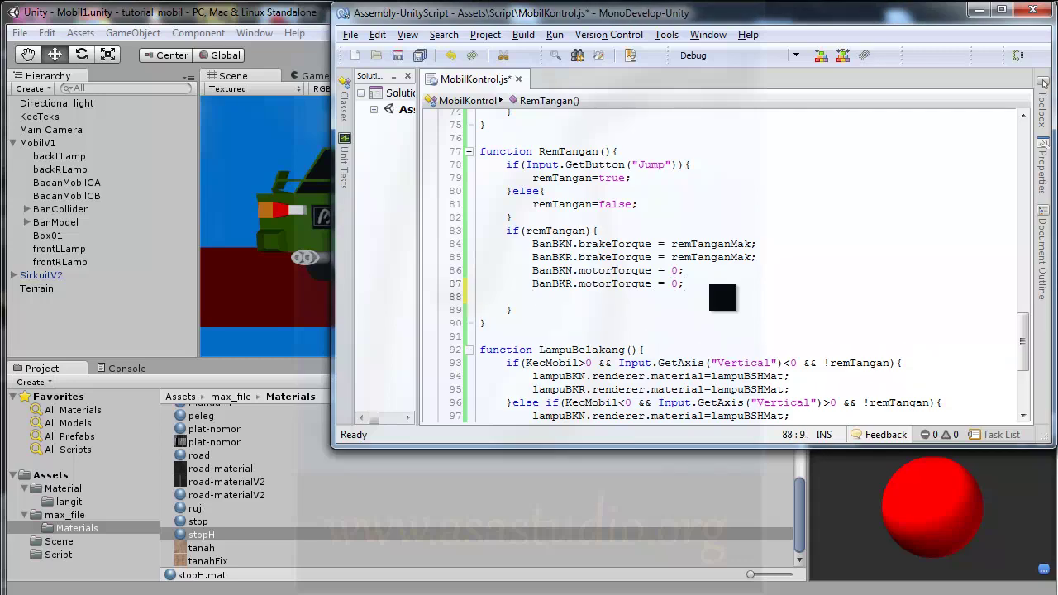
scroll(711, 301, "down", 4)
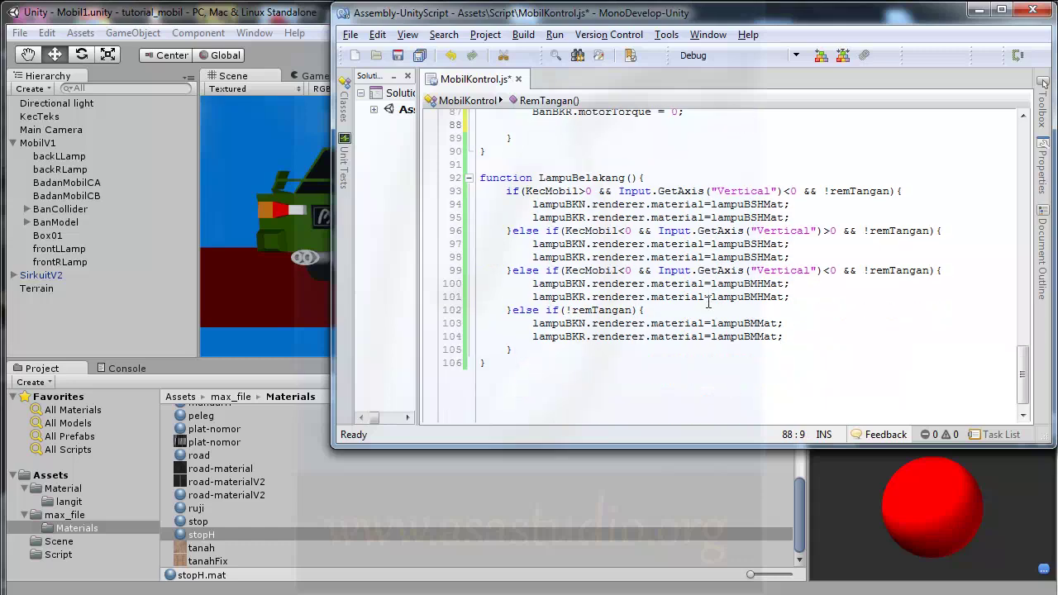
left_click_drag(793, 338, 531, 323)
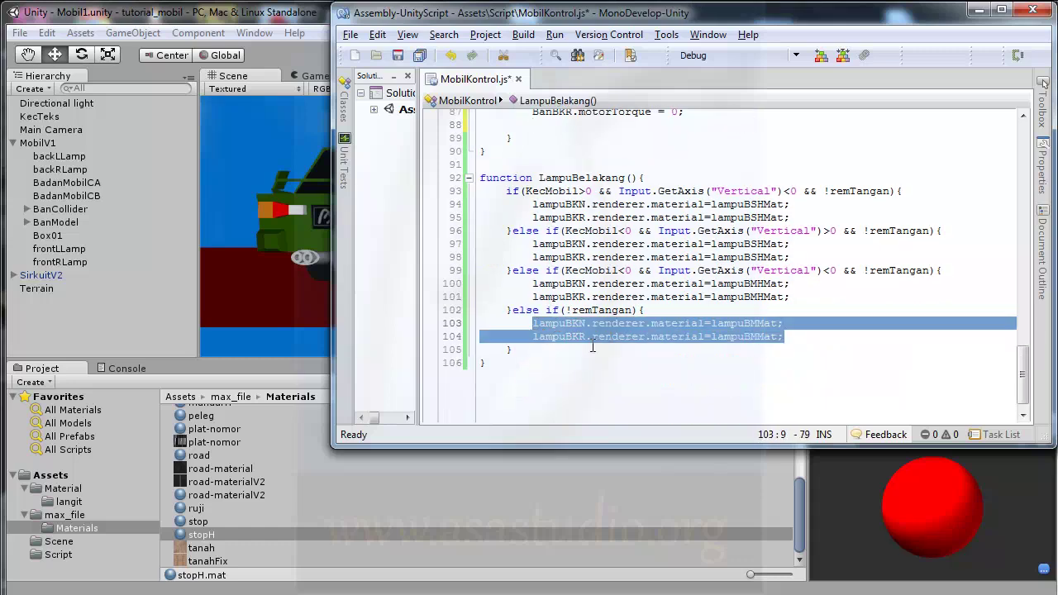
scroll(596, 347, "up", 3)
left_click(576, 259)
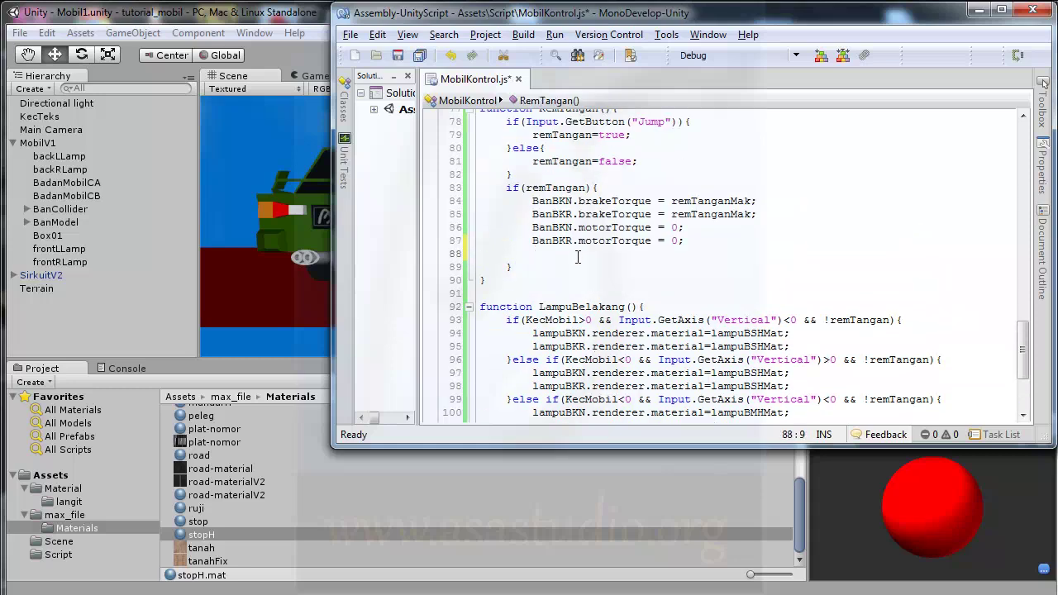
left_click(694, 240)
key("Delete")
scroll(720, 281, "down", 3)
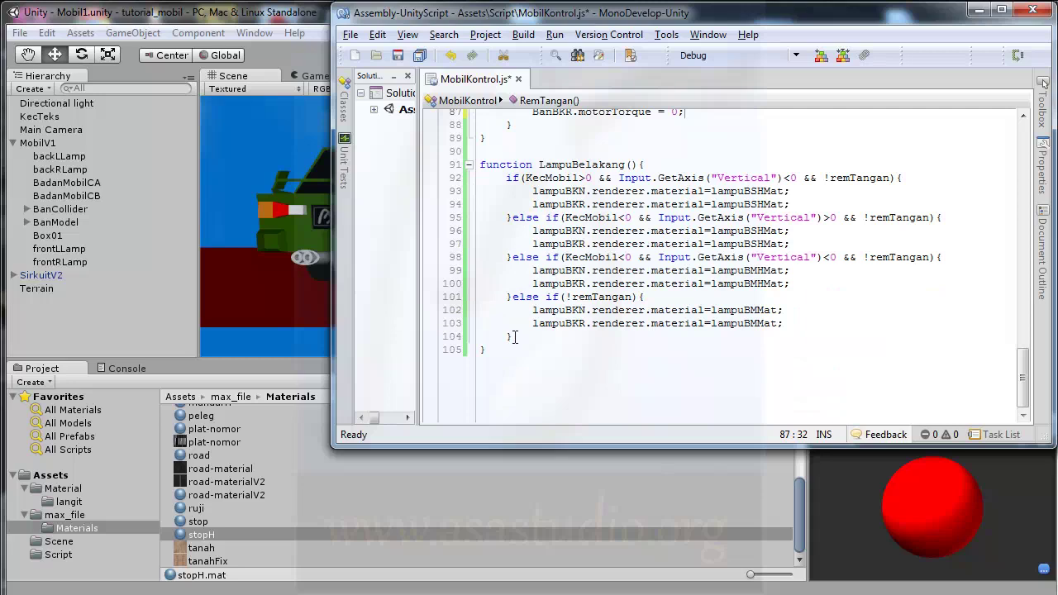
left_click_drag(513, 336, 509, 299)
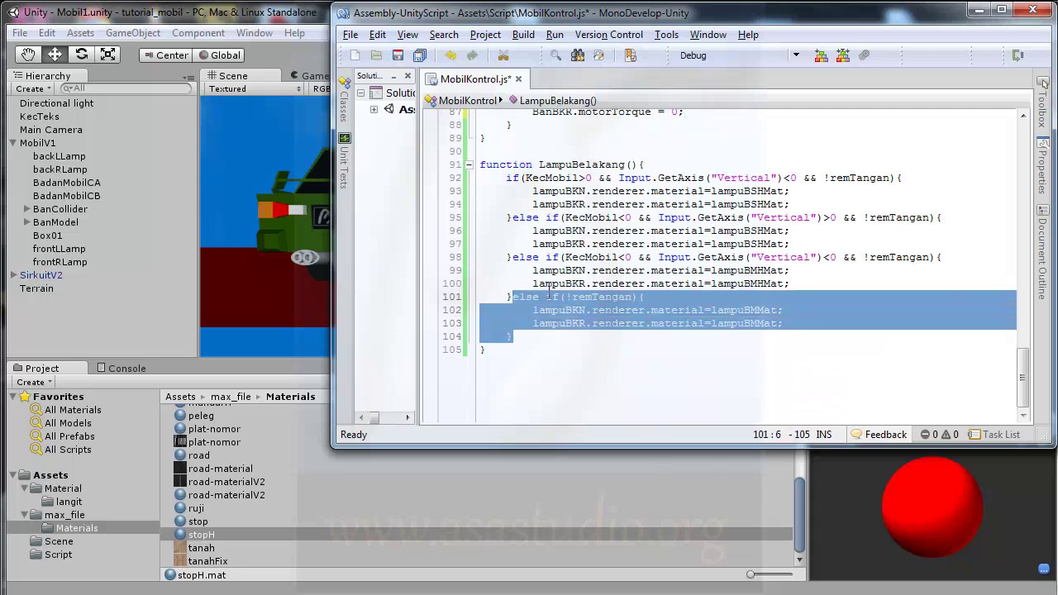
left_click(523, 335)
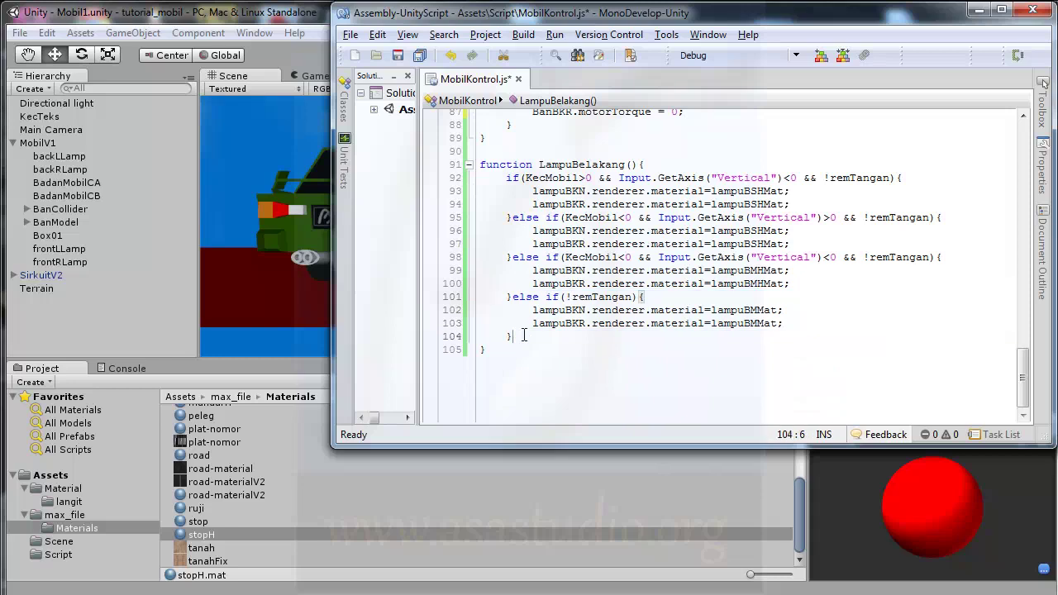
Paste a copy of the branch and change its condition to remTangan.
type("else if(!remTangan){ \t\tlampuBKN.renderer.material=lampuBMMat; \t\tlampuBKR.renderer.material=lampuBMMat; \t}")
left_click(564, 336)
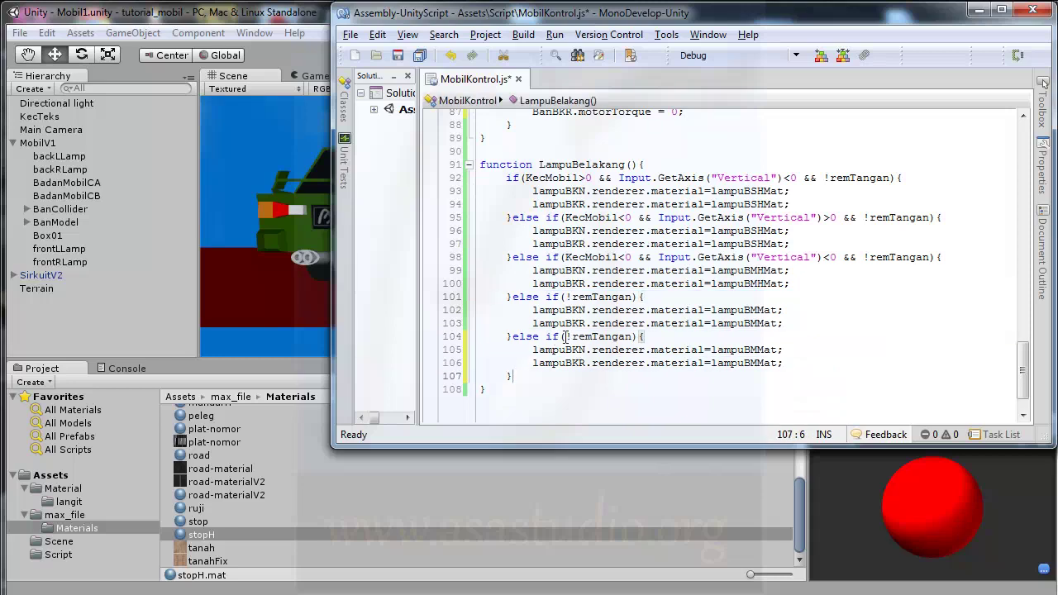
key("Delete")
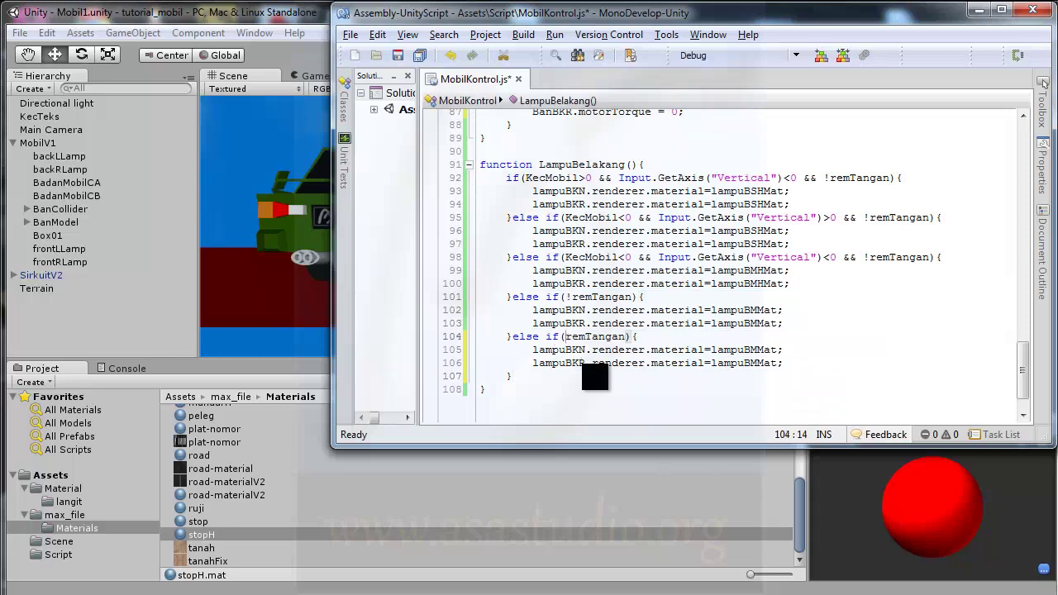
Set both lamps in the new branch to lampuBSHMat and save the script.
left_click(751, 350)
key("Right")
key("shift+Left")
type("S")
type("H")
key("shift+Left")
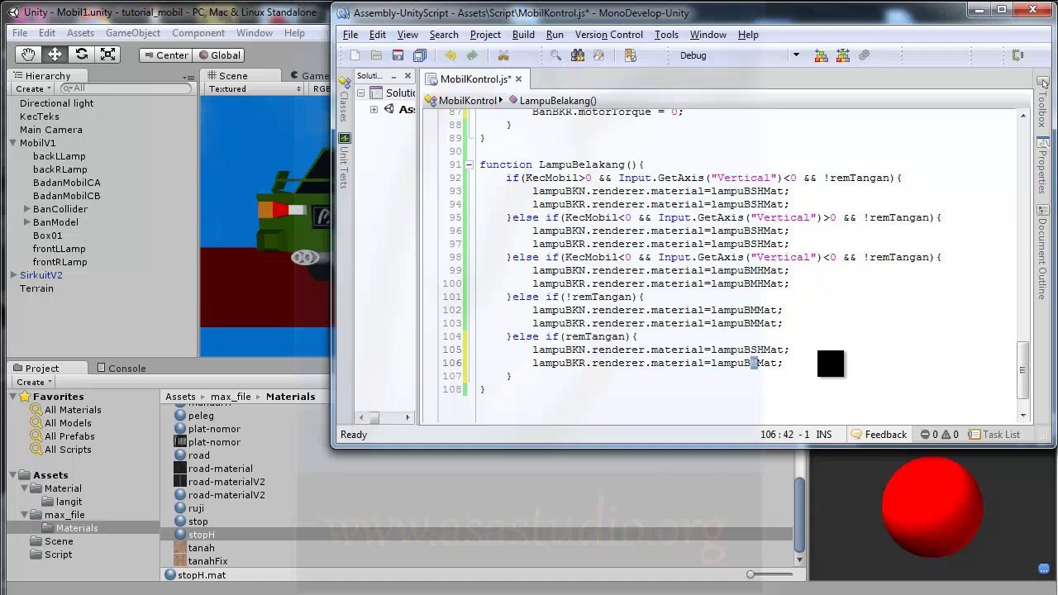
type("SH")
left_click(418, 55)
Start play mode and drive: accelerate, brake, speed through the curve, then stop and reverse.
left_click(308, 24)
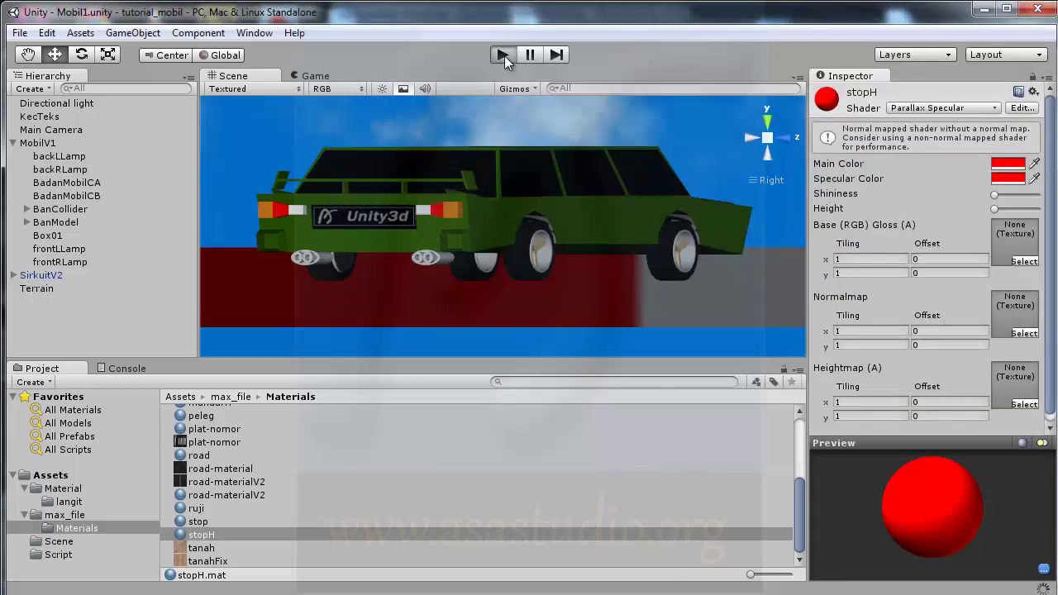
left_click(503, 56)
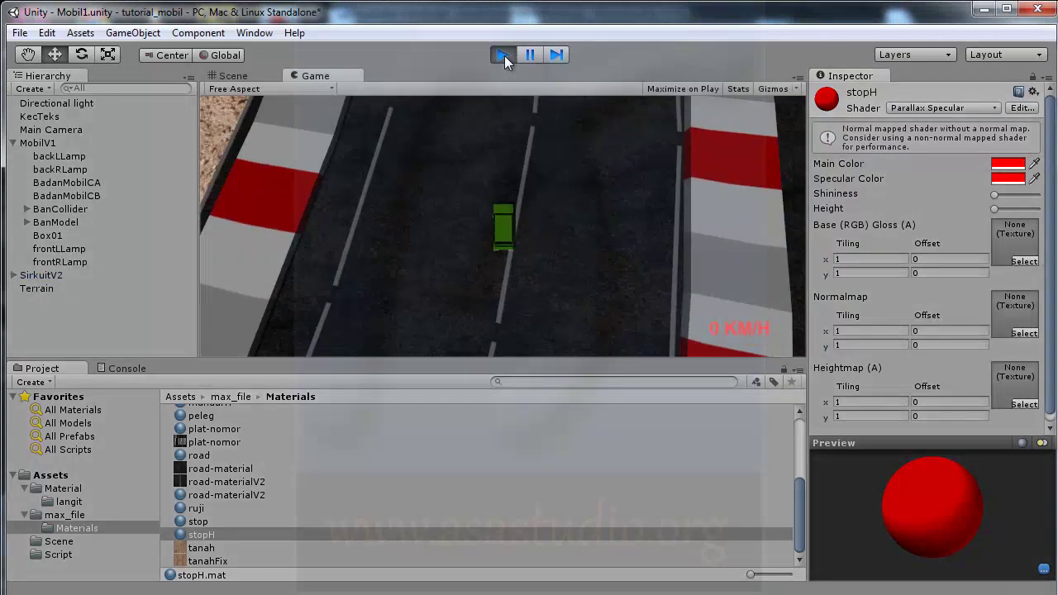
key("Up")
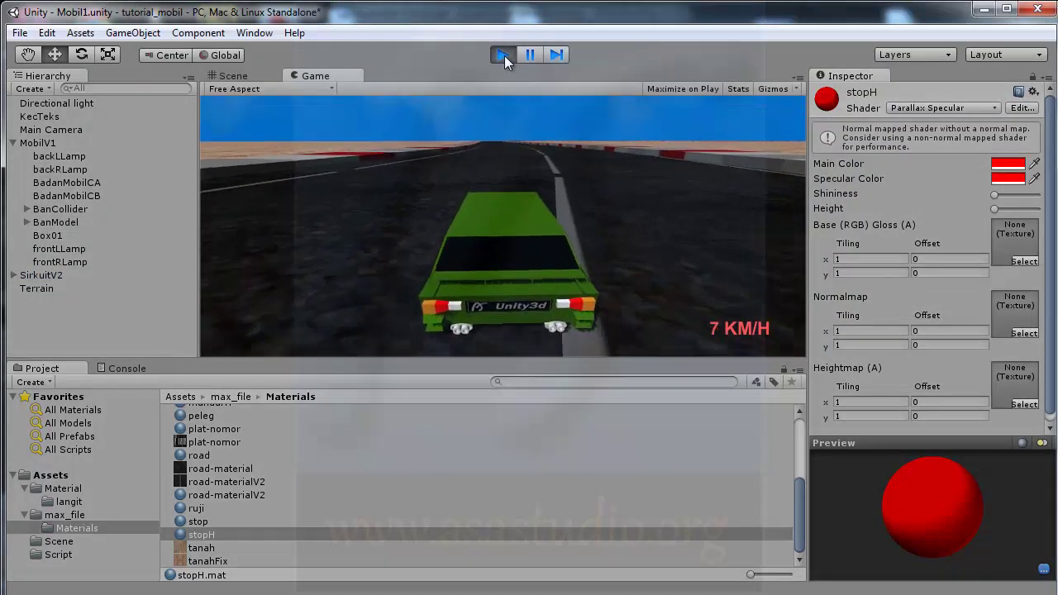
key("Down")
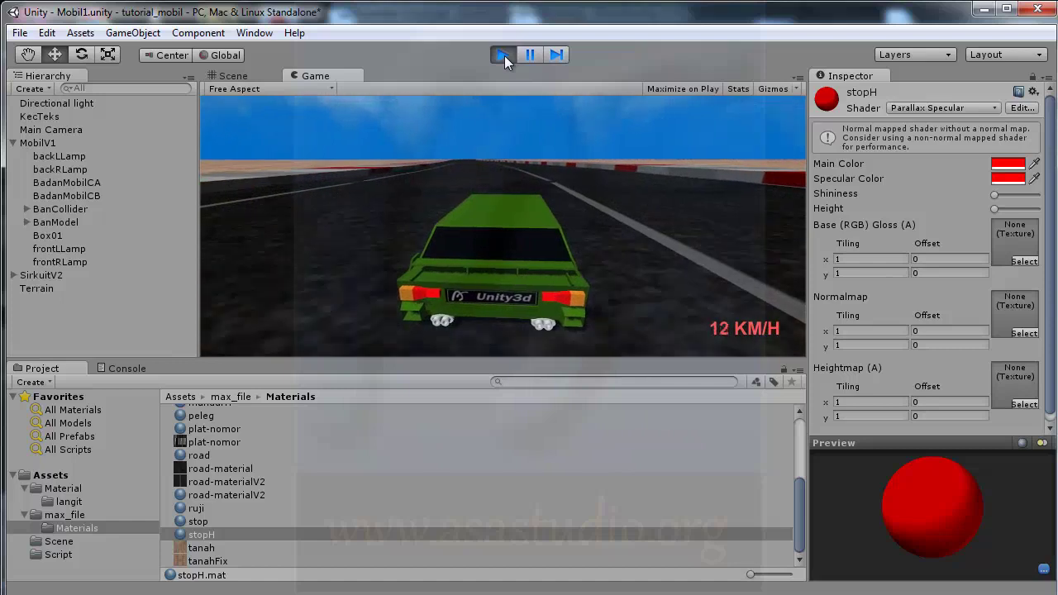
key("Up")
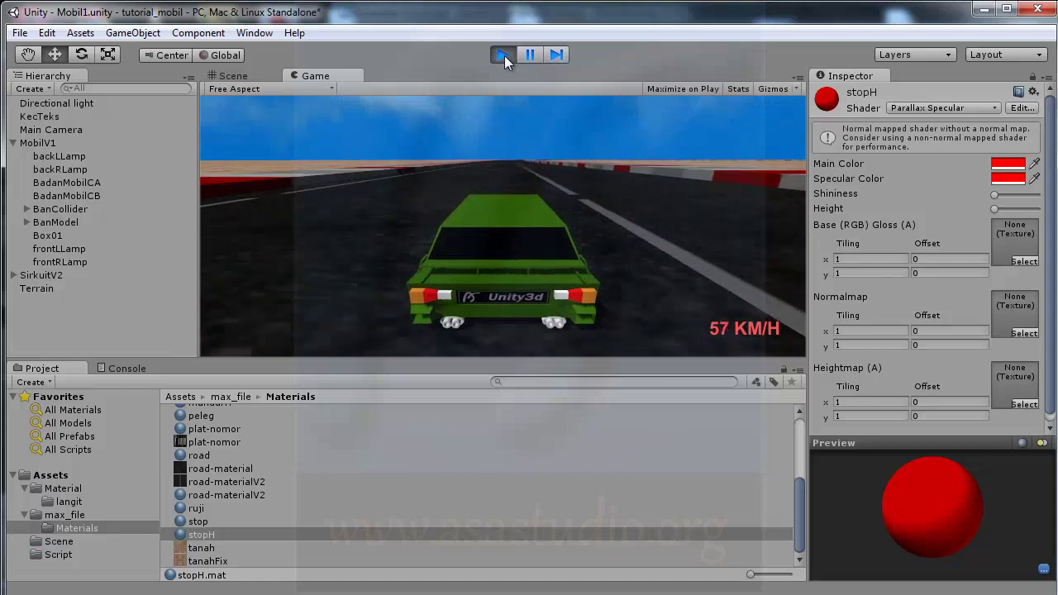
key("Down")
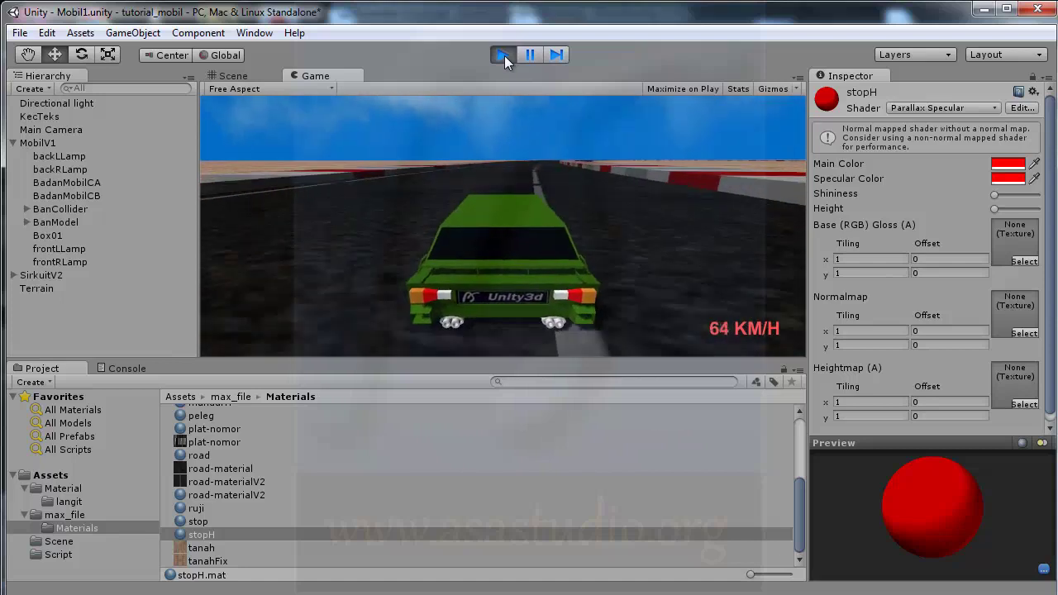
key("Down")
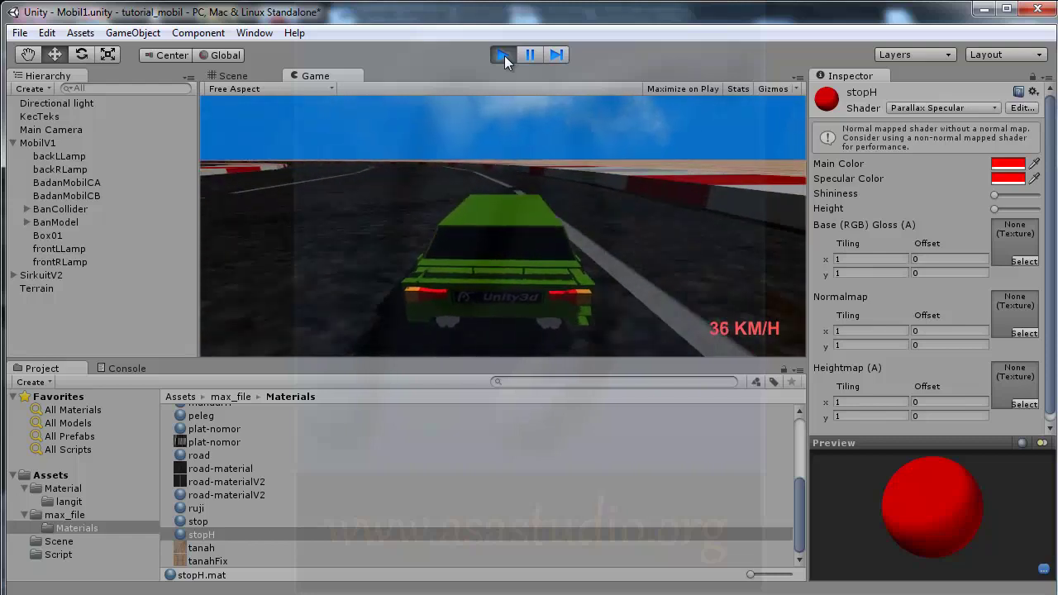
key("Down")
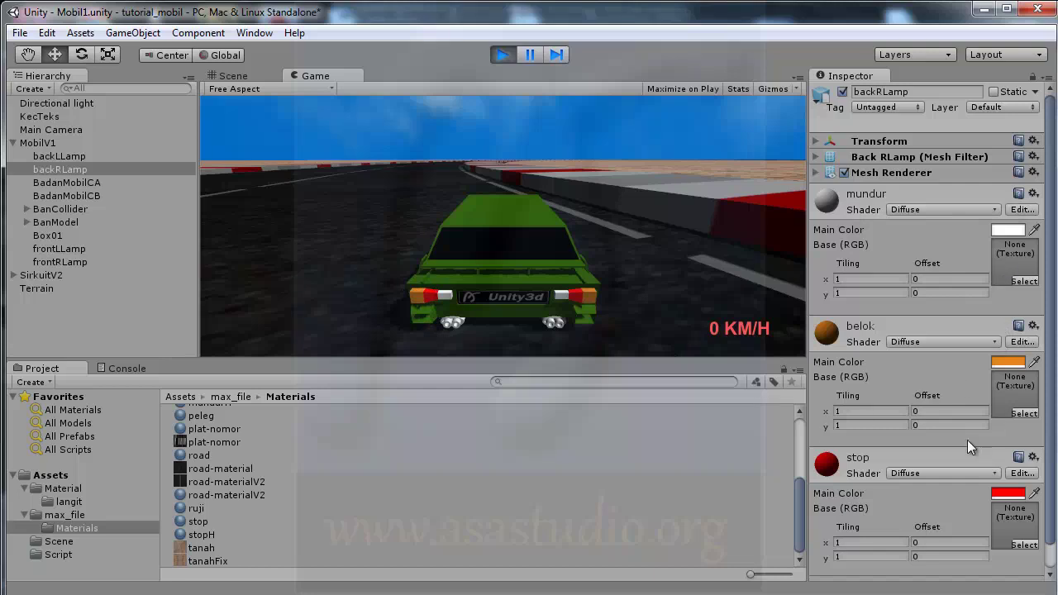
Exit play mode so the Scene view shows the car and its rear lamps again.
scroll(1046, 436, "down", 1)
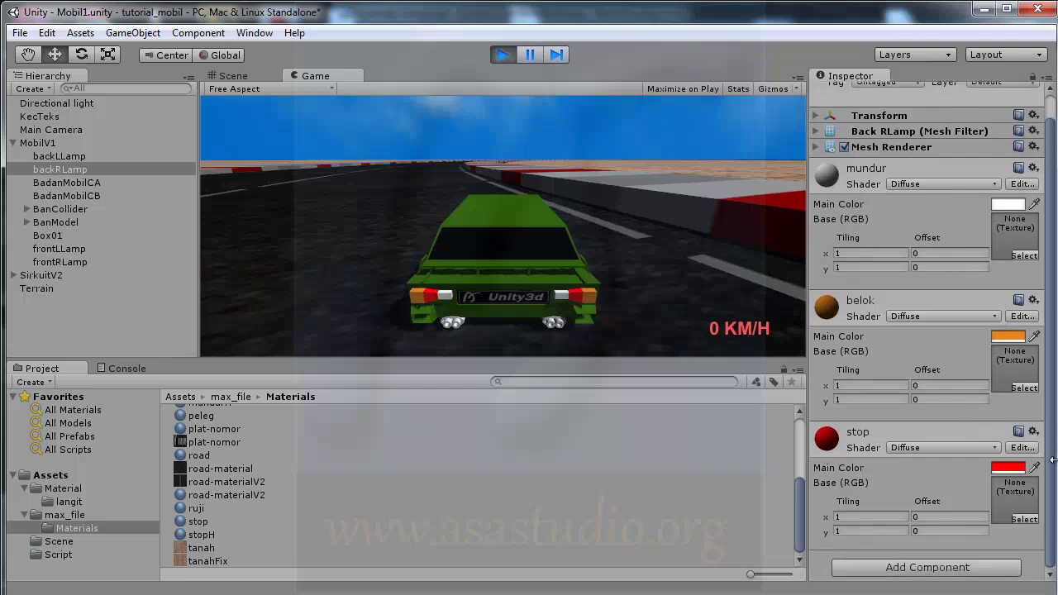
left_click(502, 55)
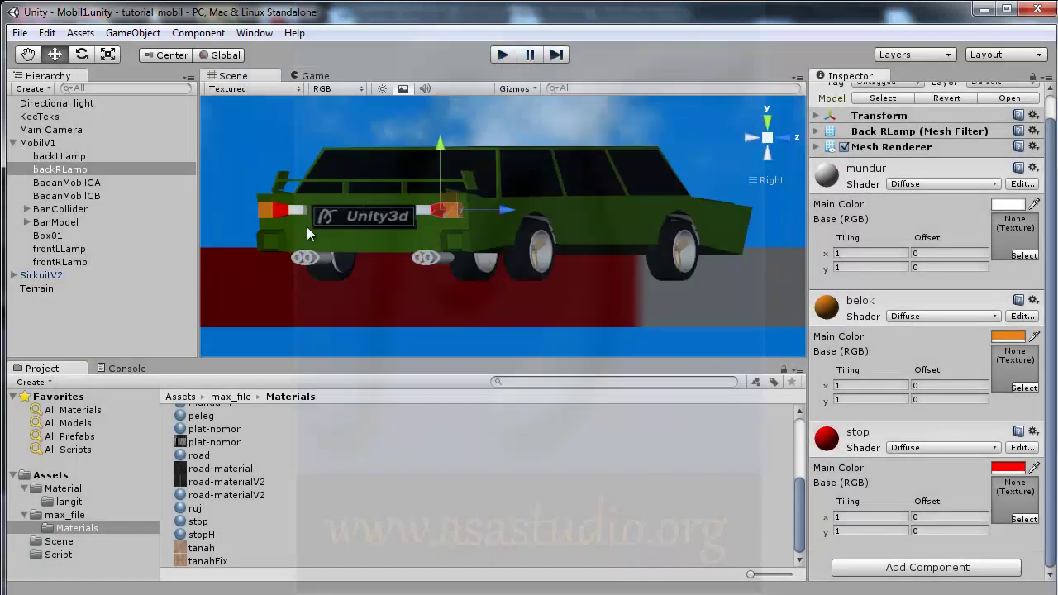